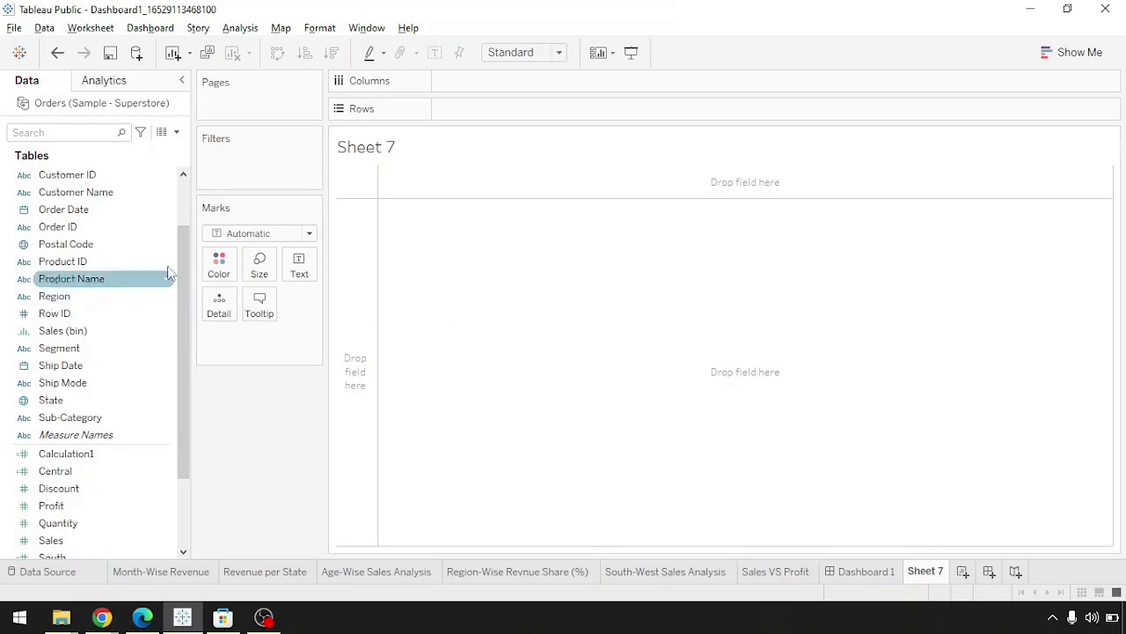
# Build a bar chart with Sub-Category as columns and Sales as rows, sorted in descending order of sales
pyautogui.moveTo(181, 228); pyautogui.dragTo(182, 208)
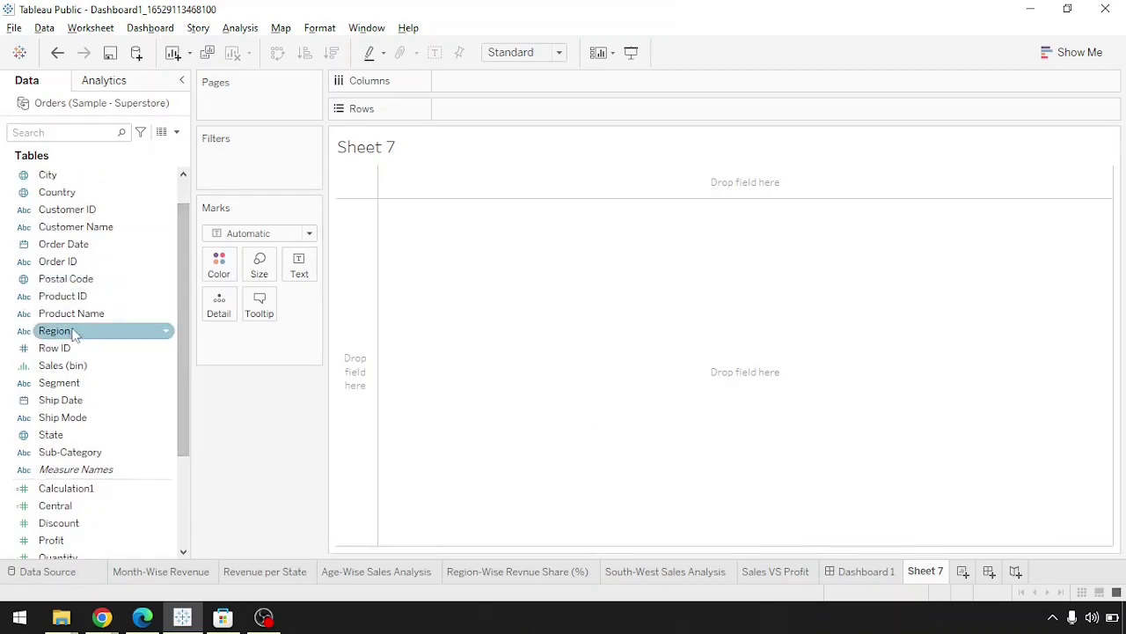
pyautogui.click(141, 382)
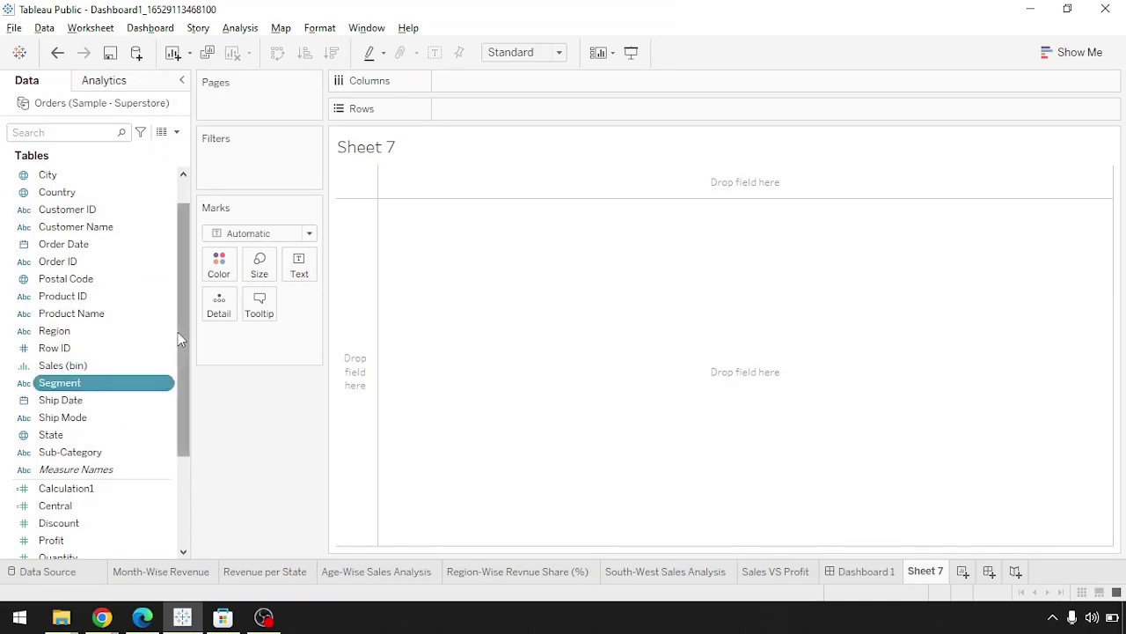
pyautogui.moveTo(183, 341); pyautogui.dragTo(187, 372)
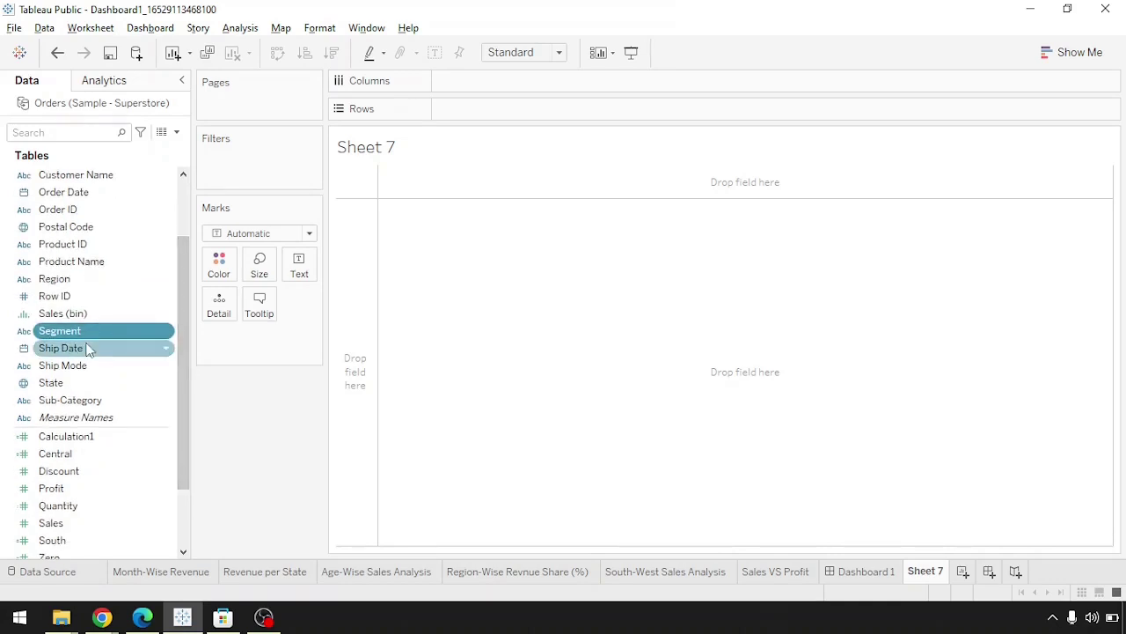
pyautogui.click(85, 400)
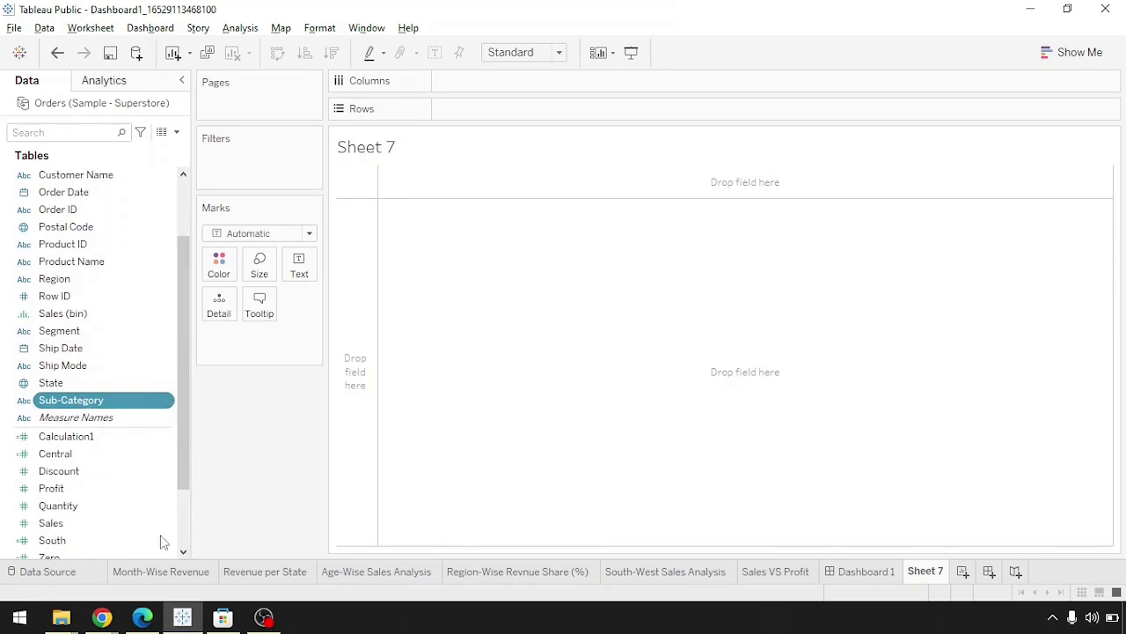
pyautogui.moveTo(100, 401); pyautogui.dragTo(505, 95)
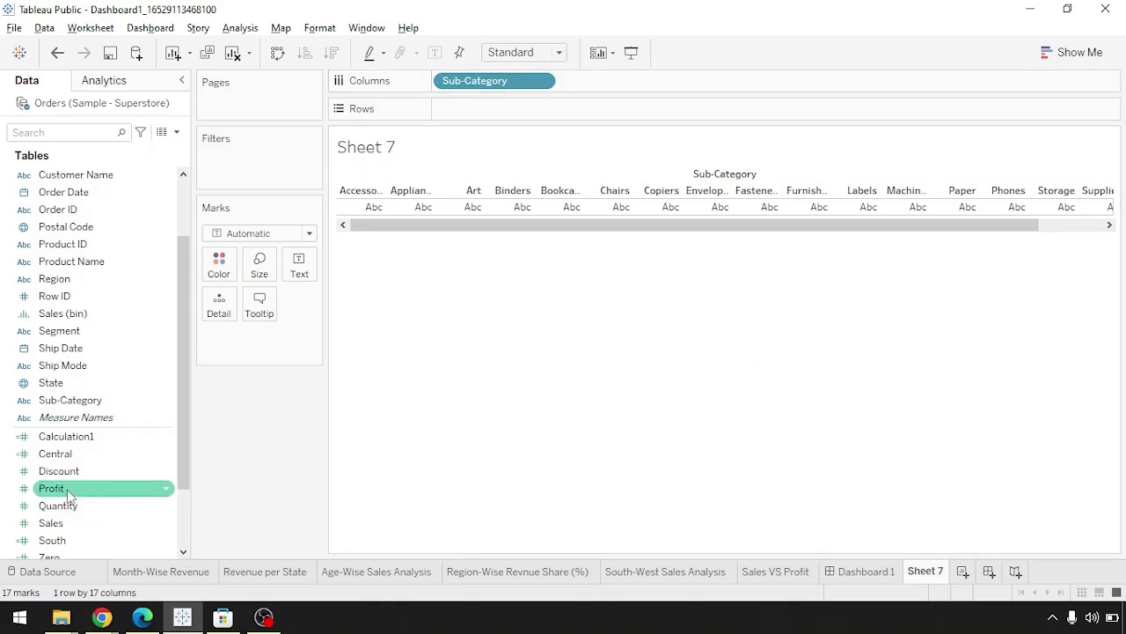
pyautogui.moveTo(51, 523); pyautogui.dragTo(487, 112)
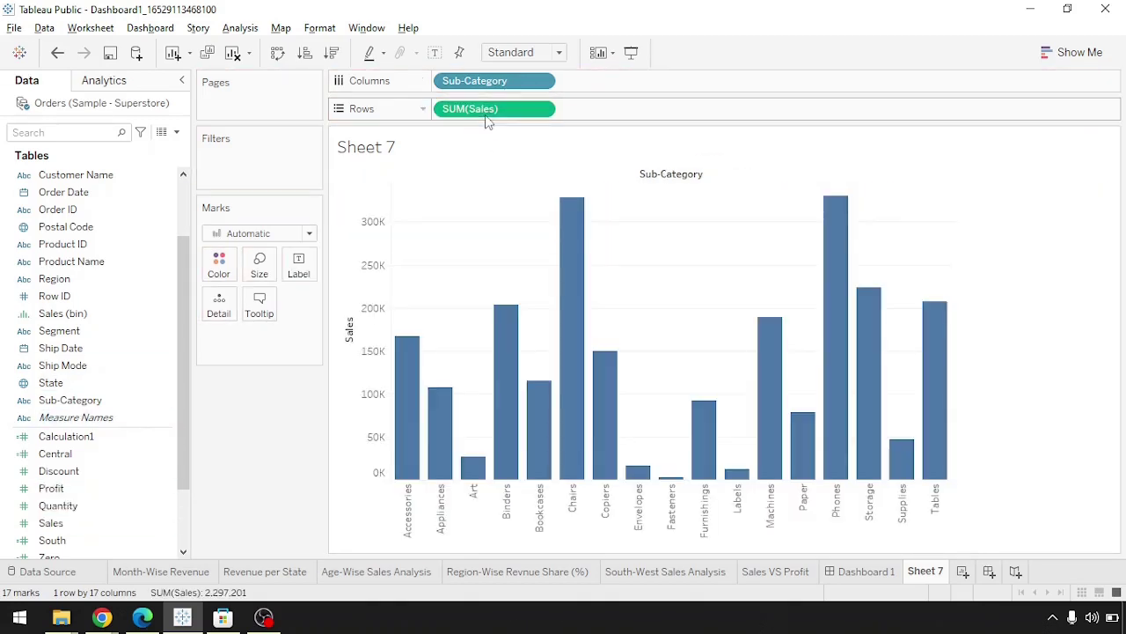
pyautogui.click(329, 58)
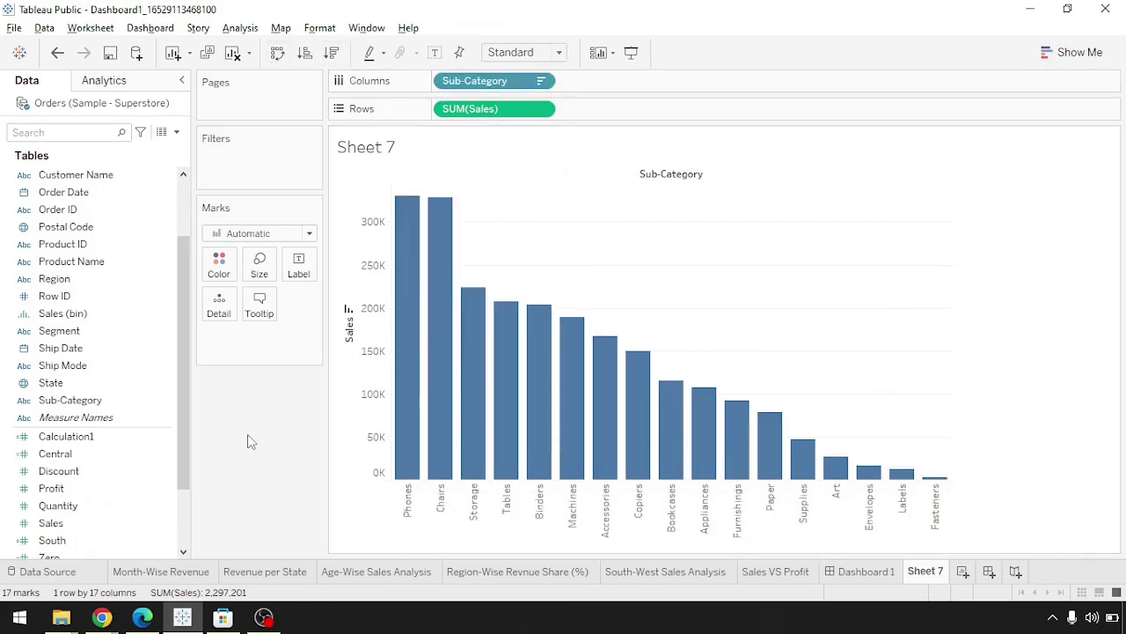
# Add a second Sales measure to the rows and combine both measures as a Dual Axis chart
pyautogui.click(68, 524)
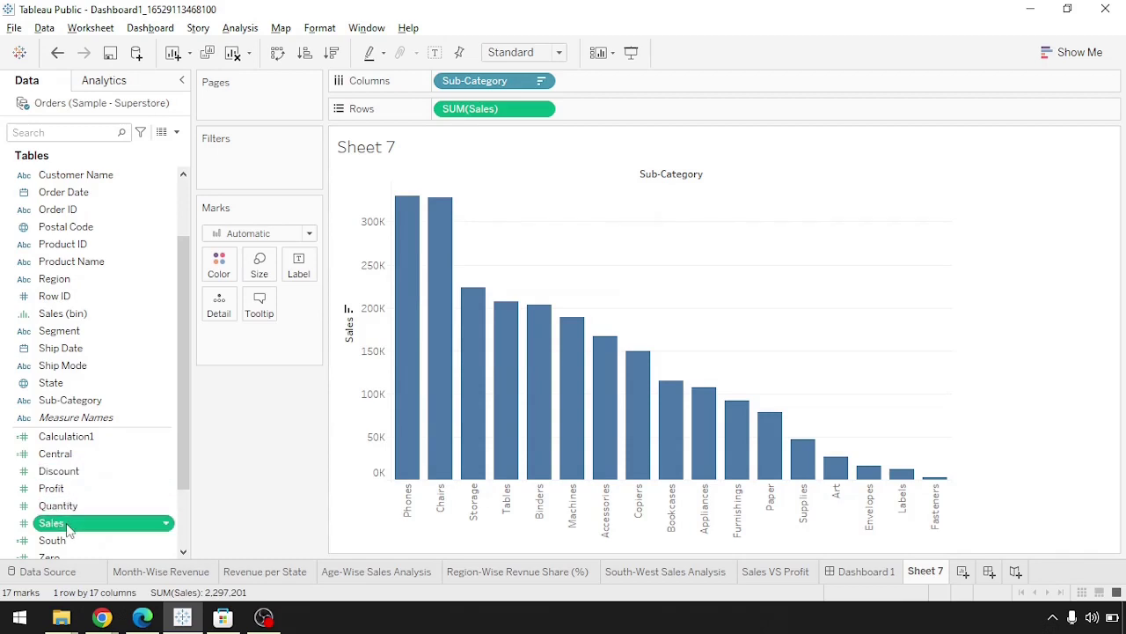
pyautogui.moveTo(68, 526); pyautogui.dragTo(626, 111)
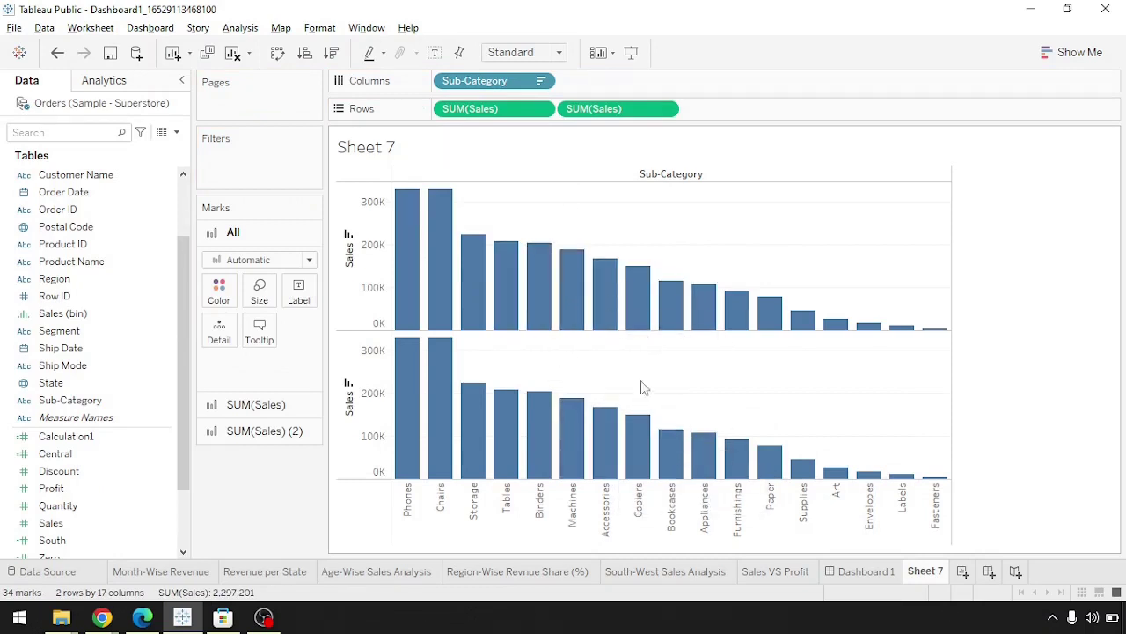
pyautogui.click(665, 110)
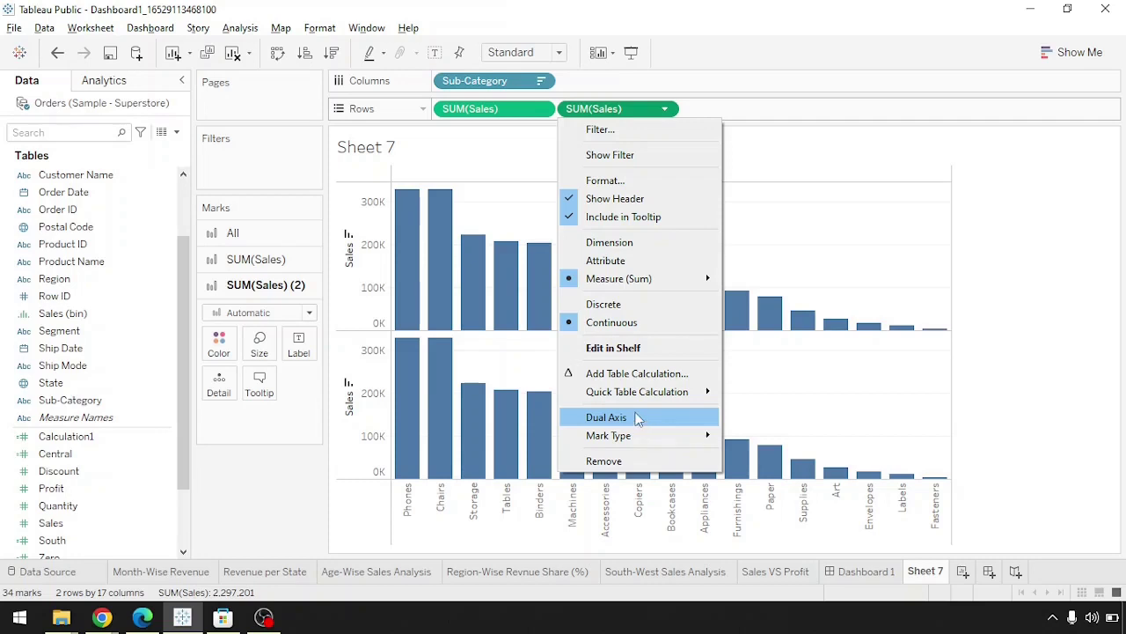
pyautogui.click(638, 420)
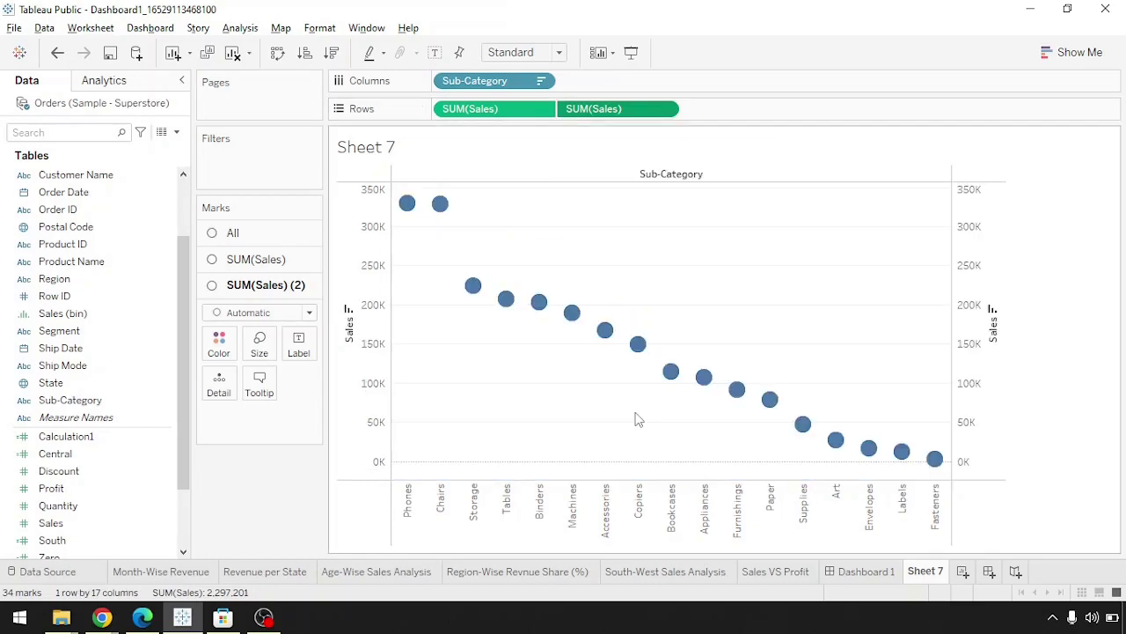
# Set the mark type of the first SUM(Sales) measure to Bar and colour its bars light green
pyautogui.moveTo(523, 307)
pyautogui.moveTo(410, 220)
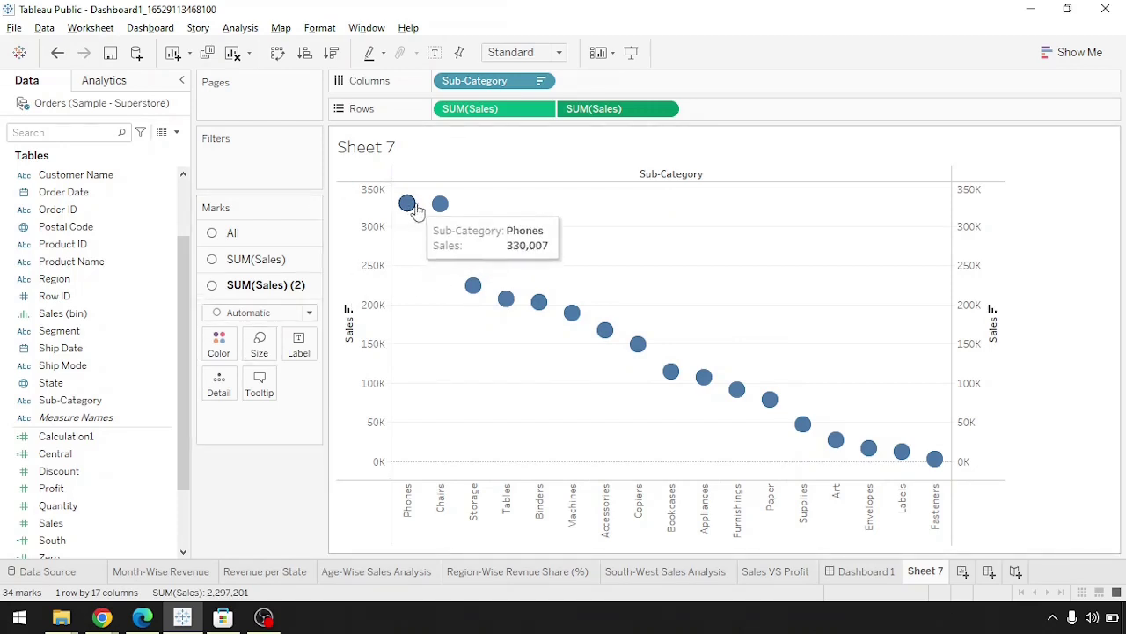
pyautogui.moveTo(441, 206)
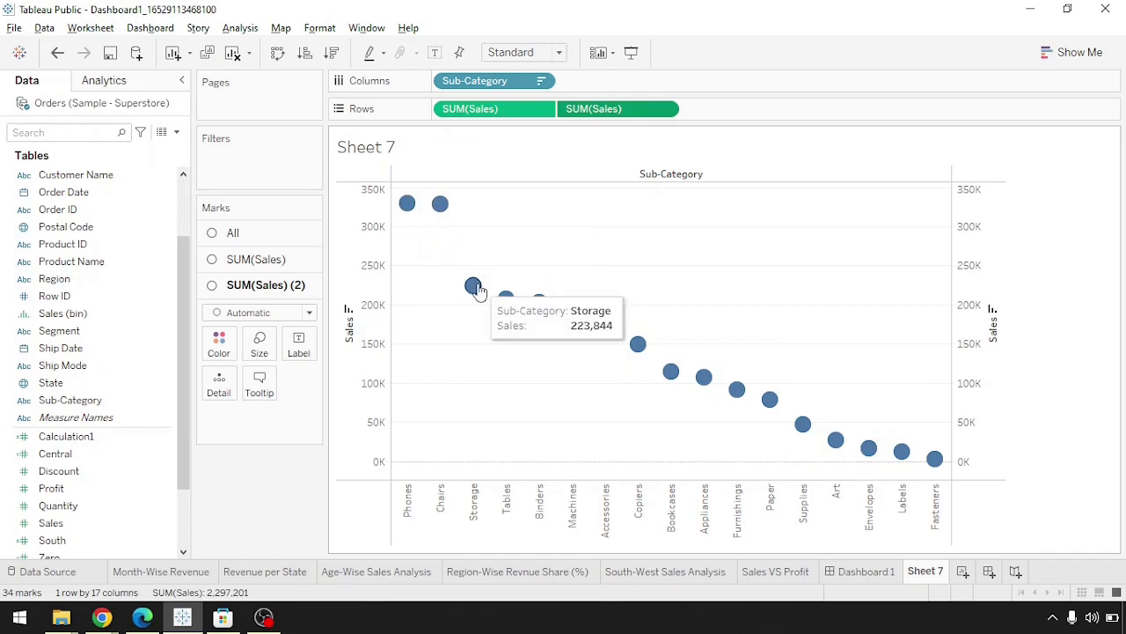
pyautogui.moveTo(573, 314)
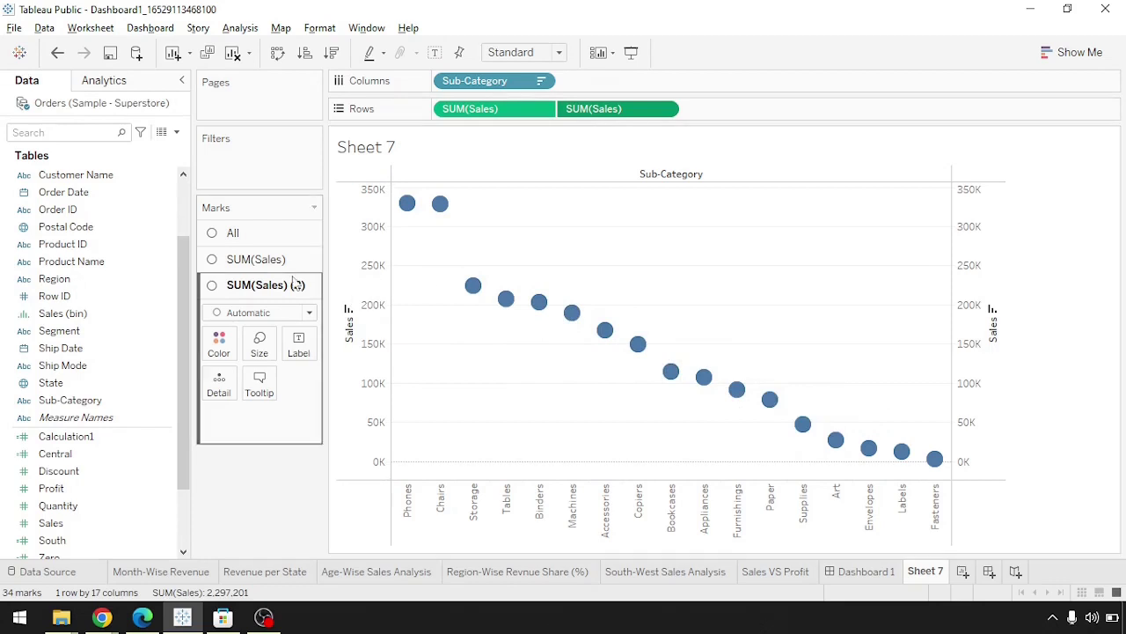
pyautogui.click(271, 262)
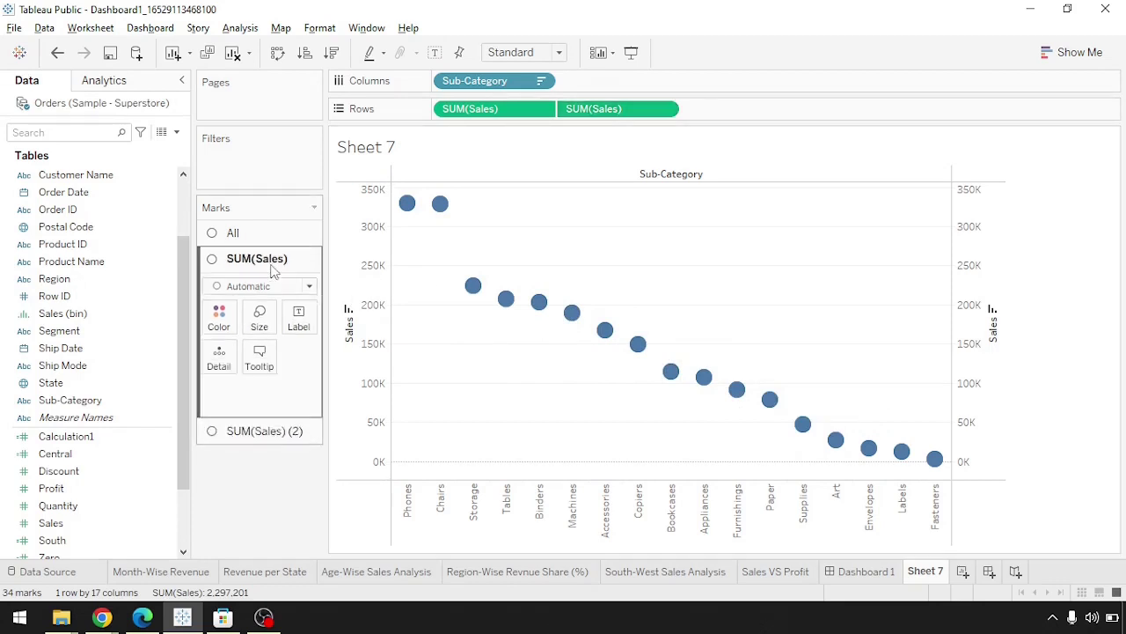
pyautogui.click(310, 289)
pyautogui.click(252, 323)
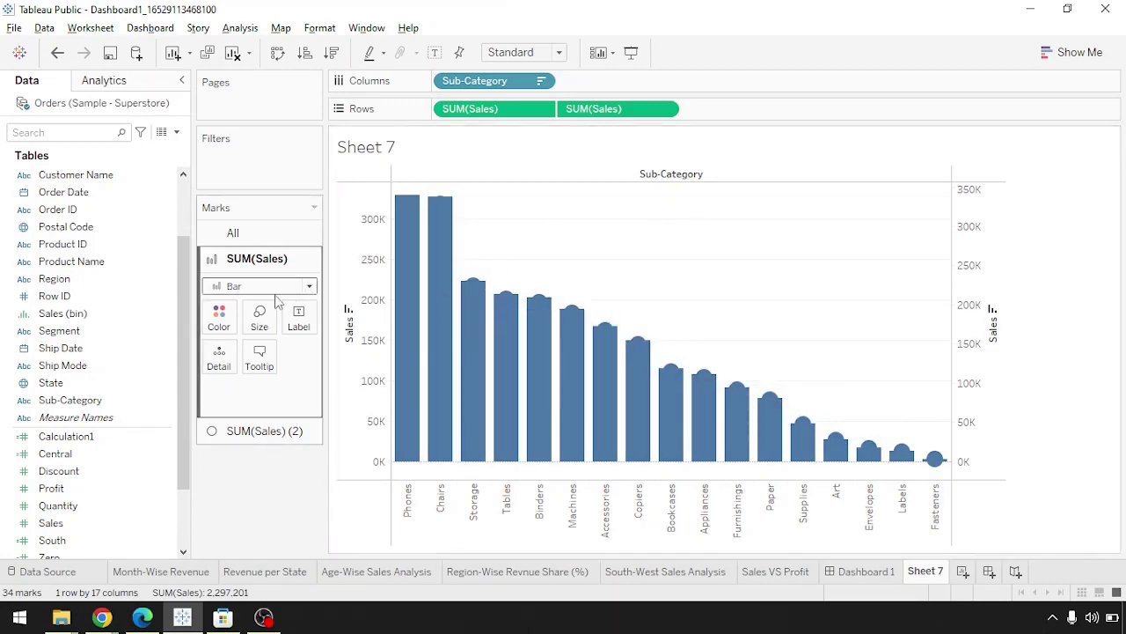
pyautogui.click(219, 318)
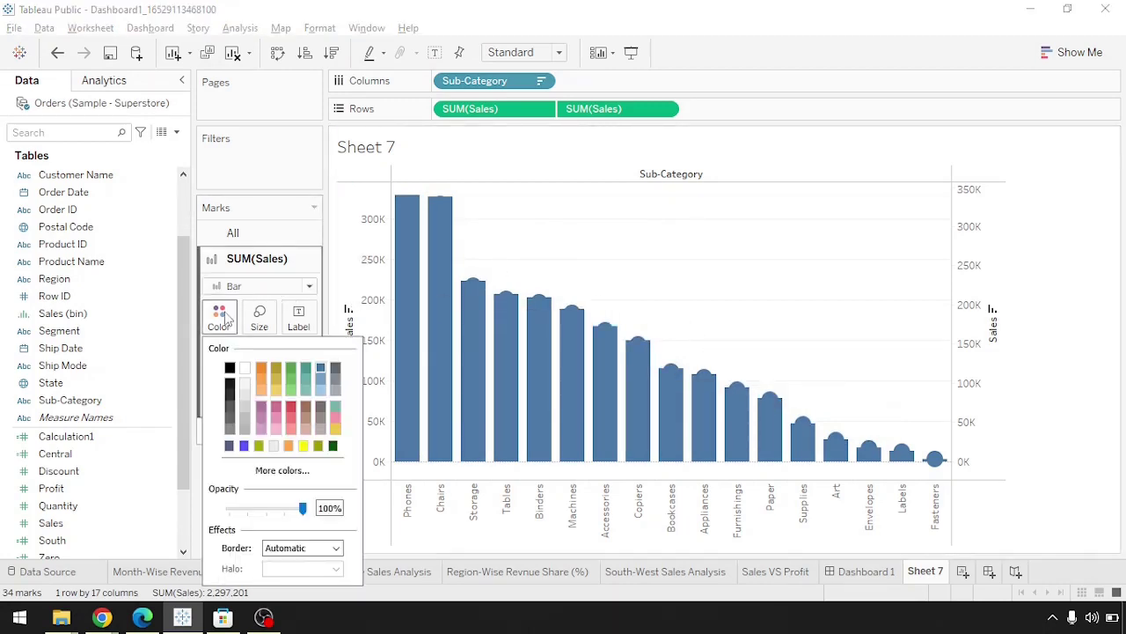
pyautogui.click(290, 380)
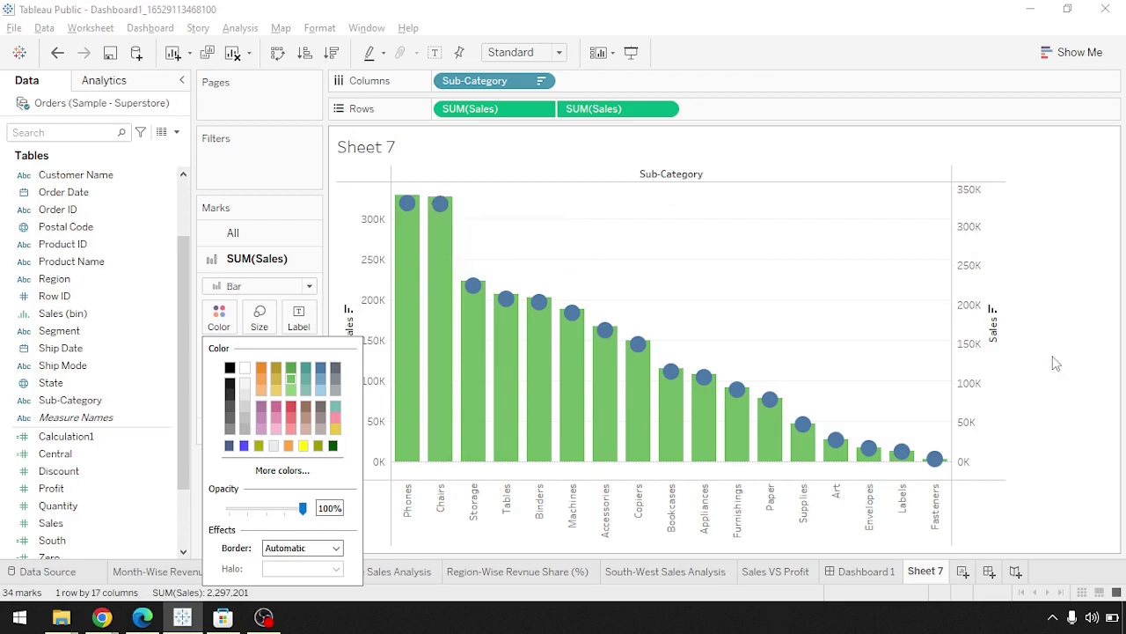
pyautogui.click(200, 482)
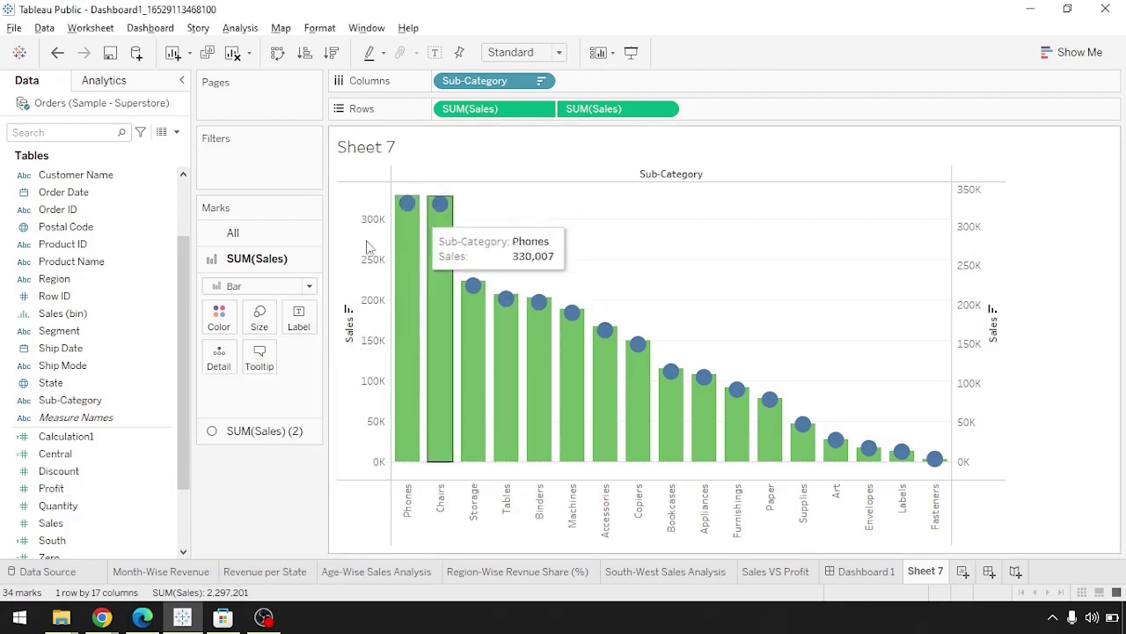
# Change the second SUM(Sales) measure's marks to Shape and assign the black boxed checkmark from the KPI shape palette
pyautogui.click(264, 430)
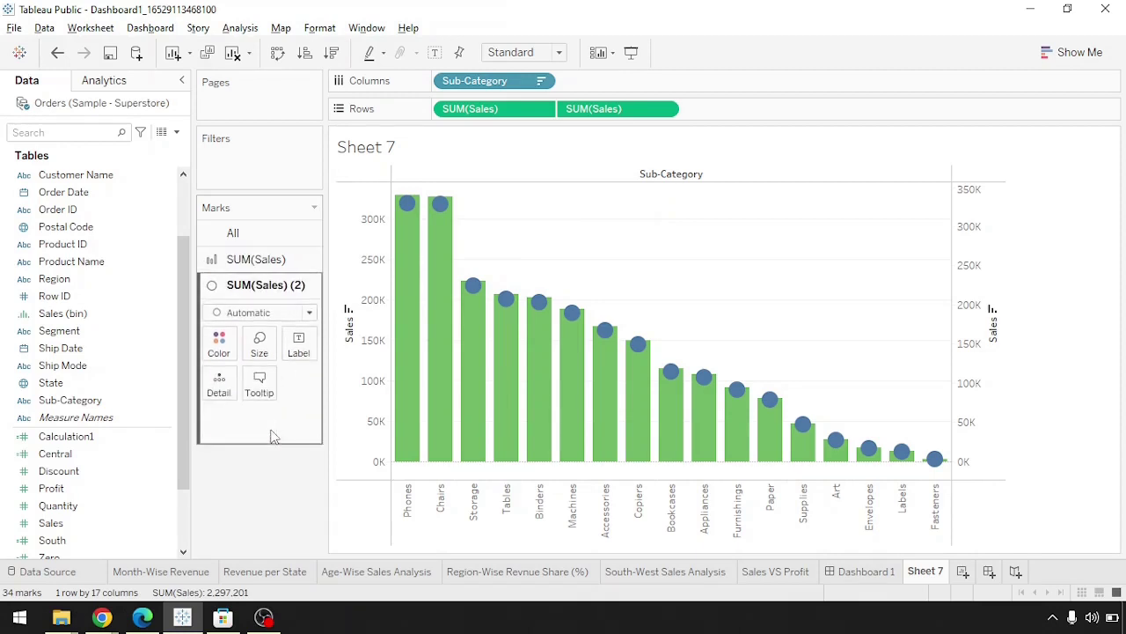
pyautogui.click(308, 313)
pyautogui.press('Escape')
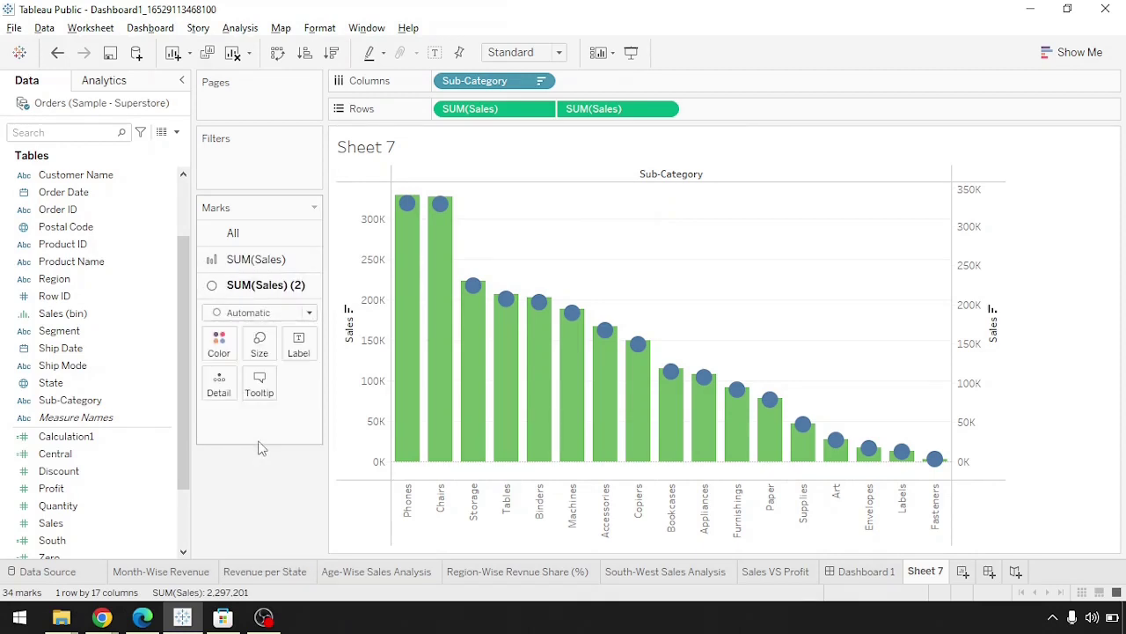
pyautogui.click(299, 392)
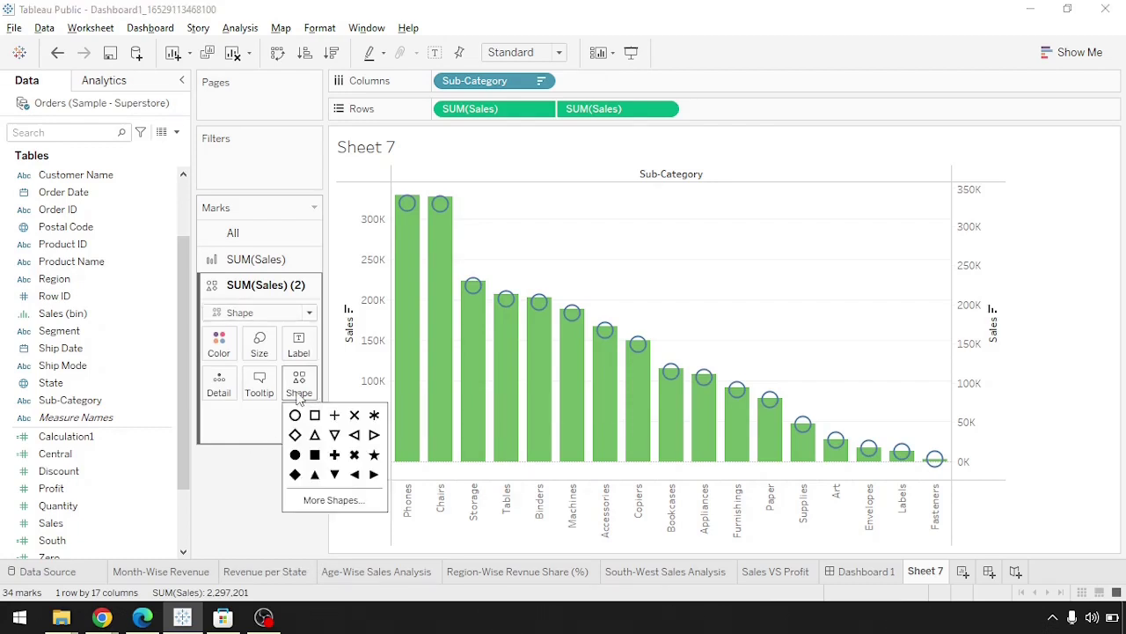
pyautogui.click(330, 500)
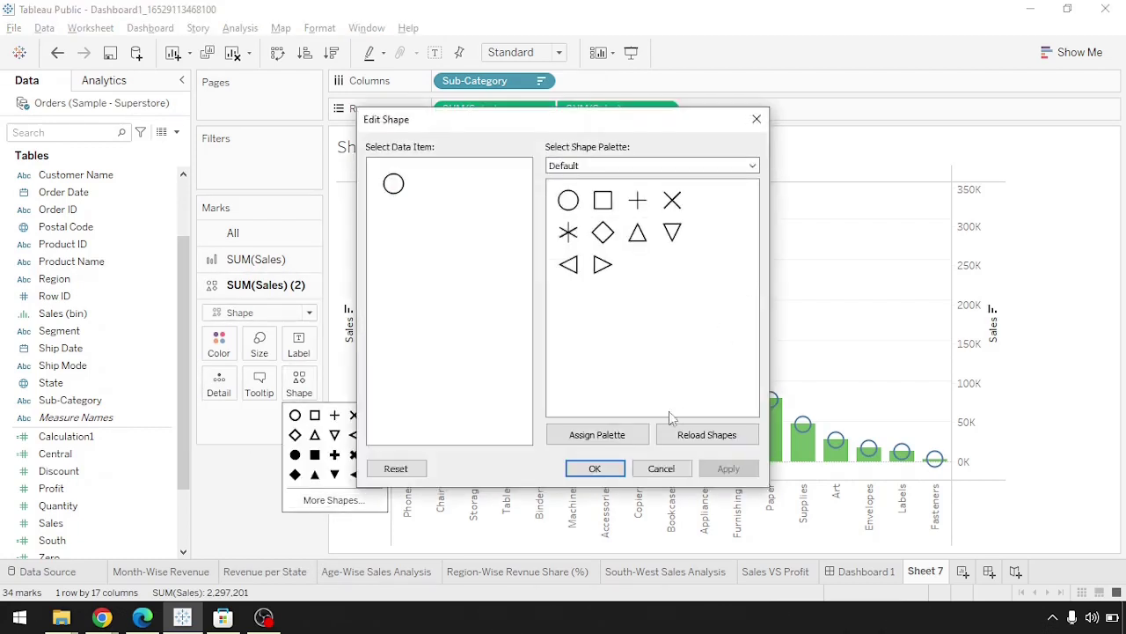
pyautogui.click(669, 168)
pyautogui.click(591, 266)
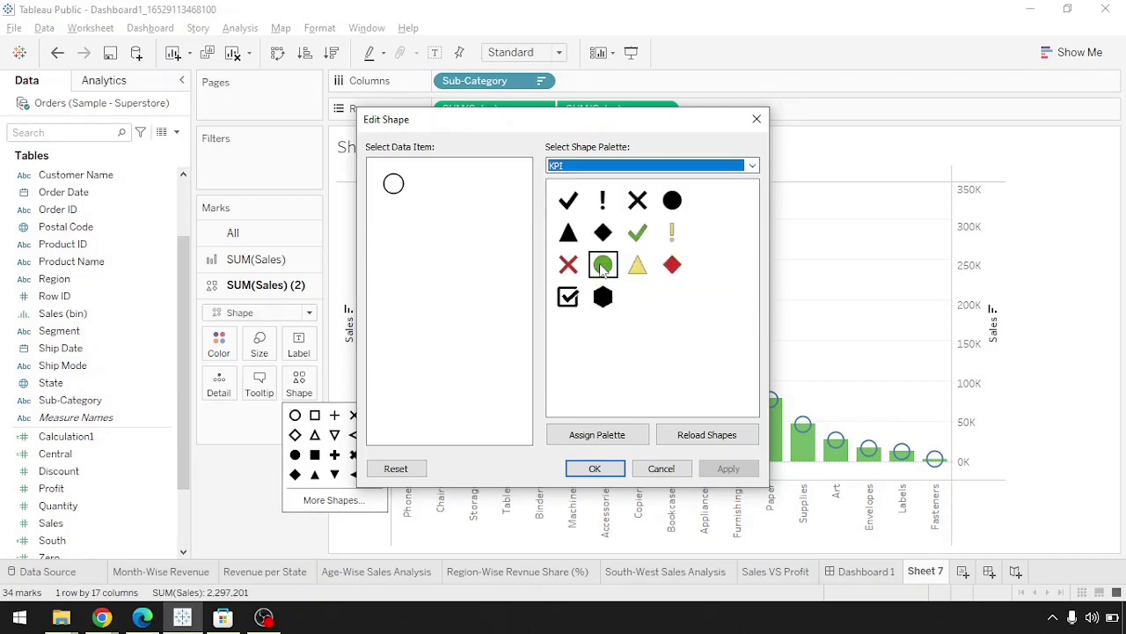
pyautogui.click(568, 297)
pyautogui.click(715, 473)
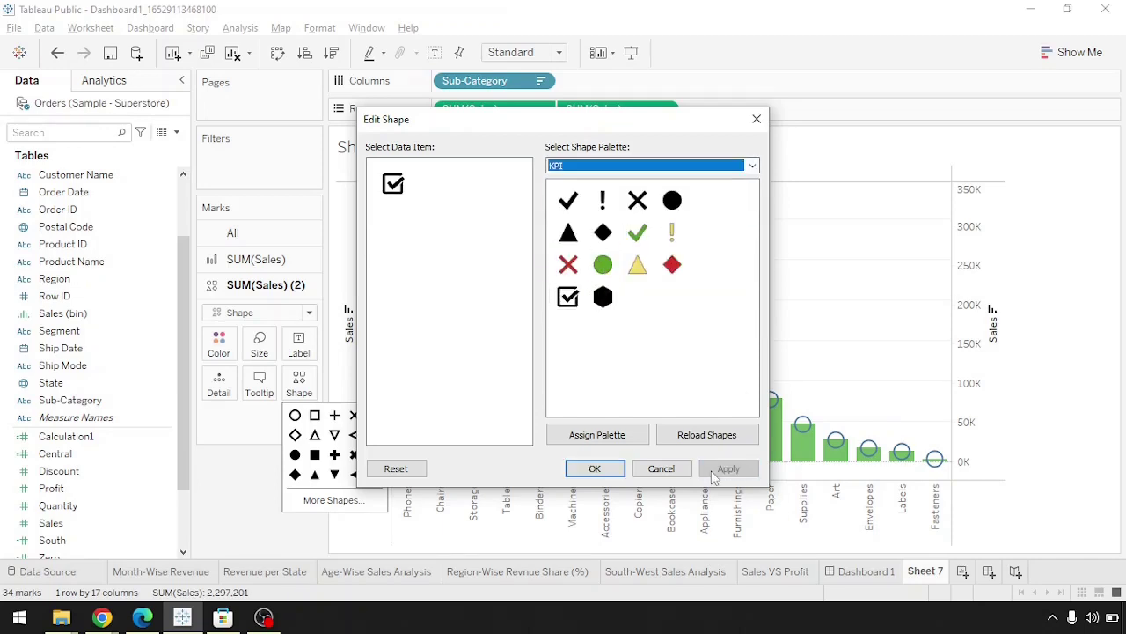
pyautogui.click(595, 469)
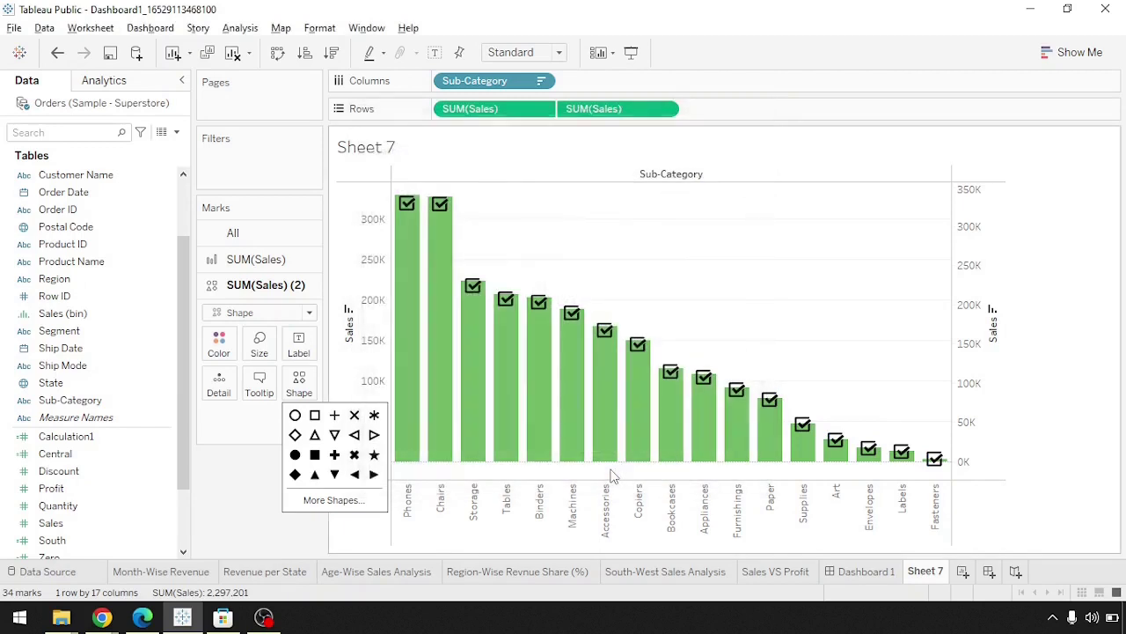
pyautogui.click(1096, 317)
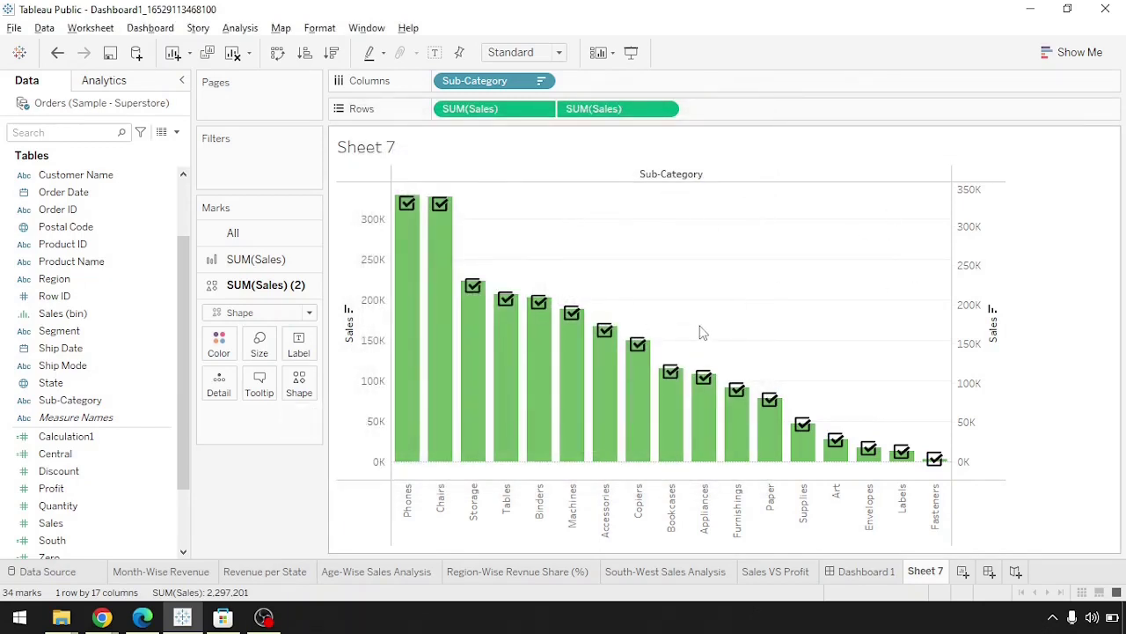
# Examine the sales details of individual bars and checkmark shapes across the sub-categories in the combined chart
pyautogui.moveTo(701, 392)
pyautogui.moveTo(498, 405)
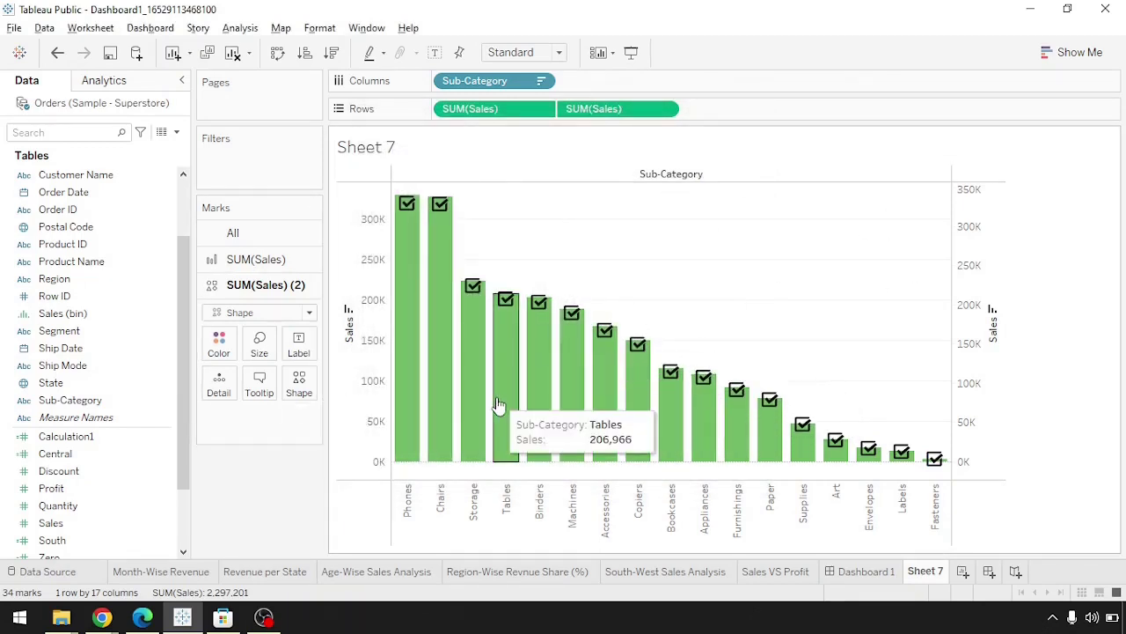
pyautogui.moveTo(468, 356)
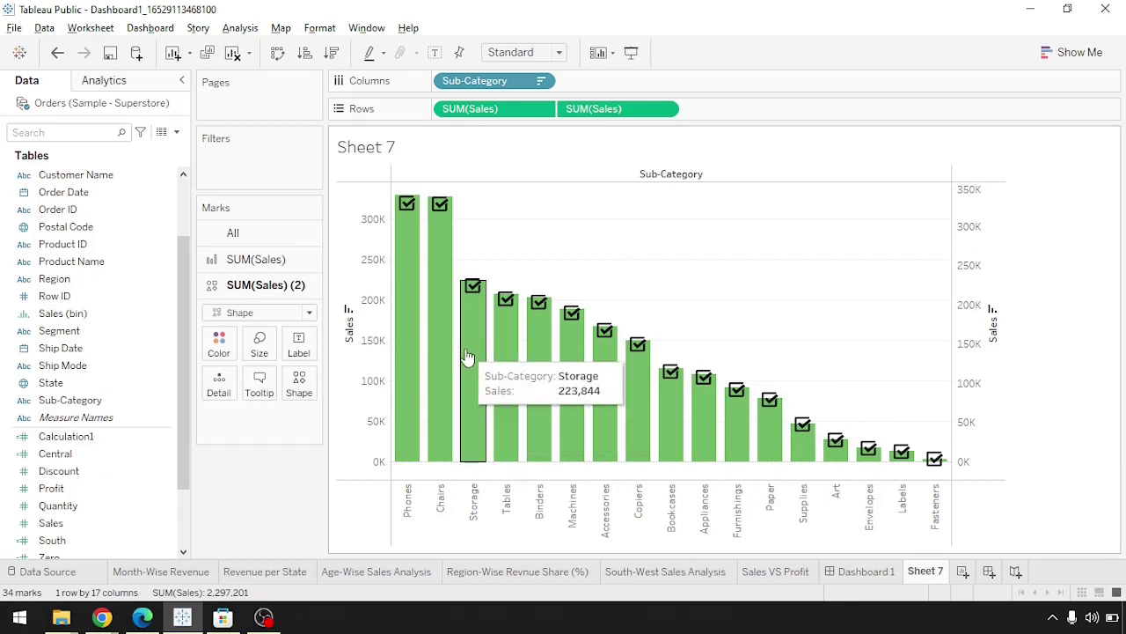
pyautogui.moveTo(409, 215)
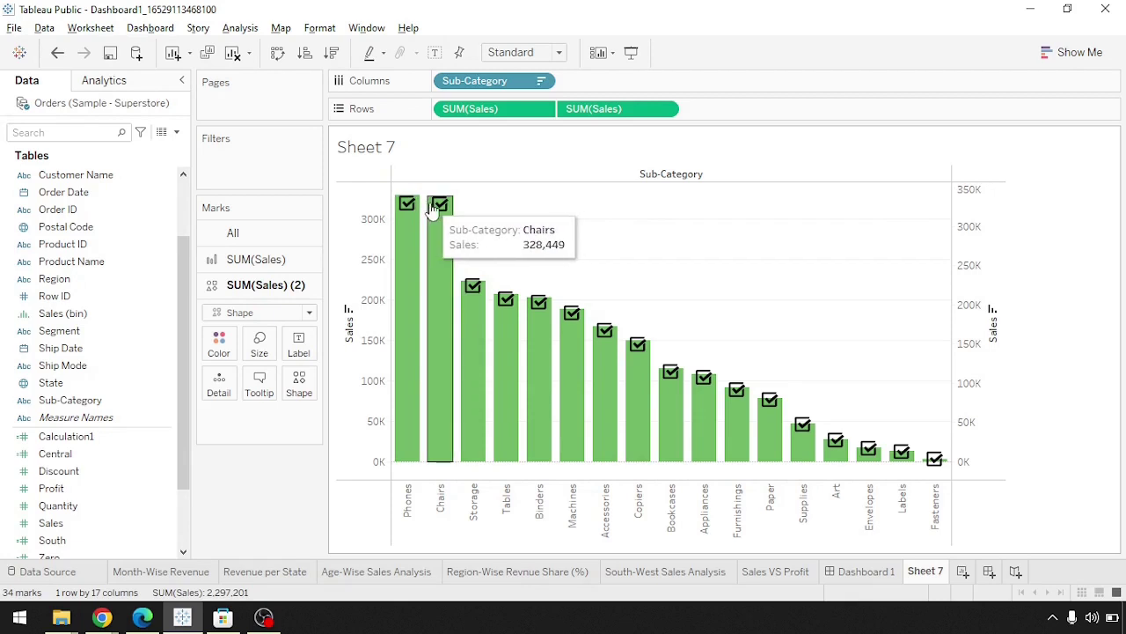
pyautogui.moveTo(470, 289)
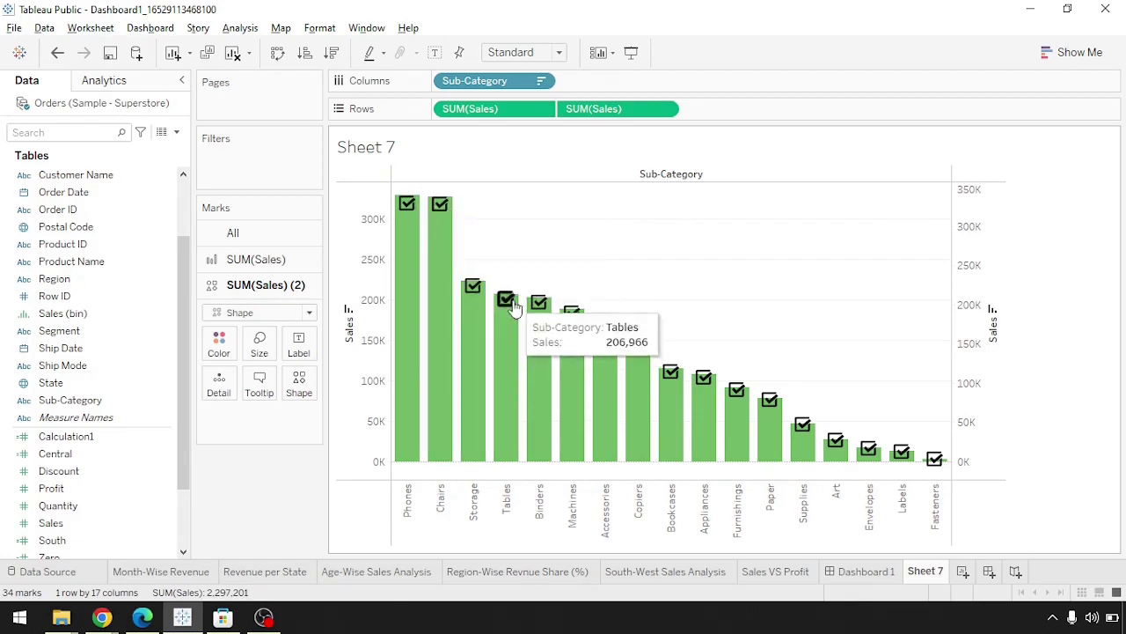
pyautogui.moveTo(579, 323)
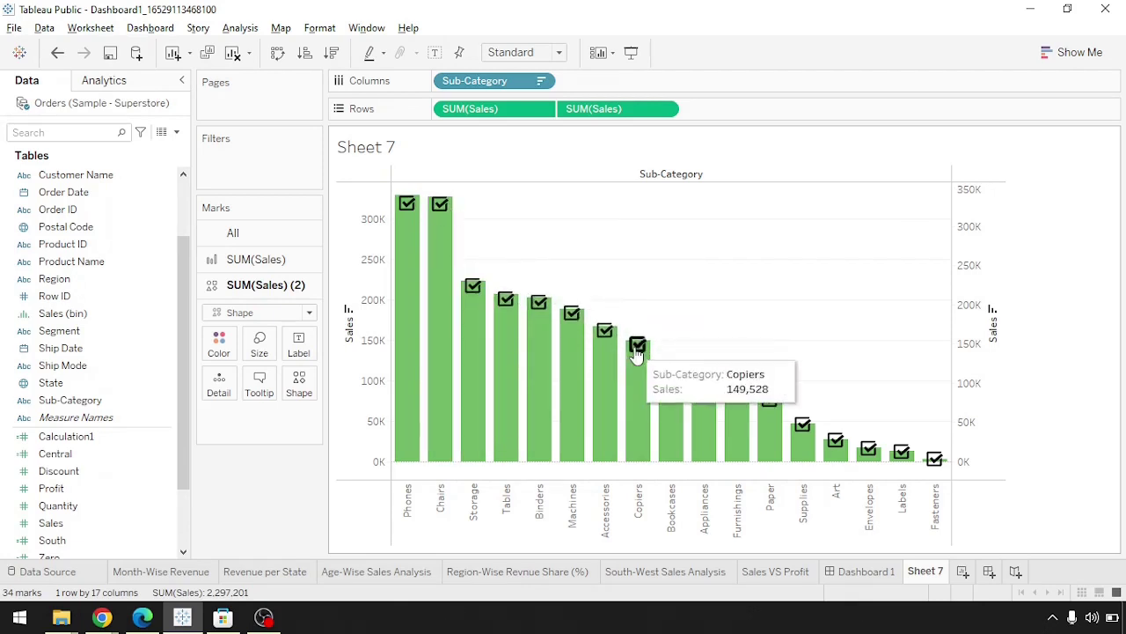
pyautogui.moveTo(931, 464)
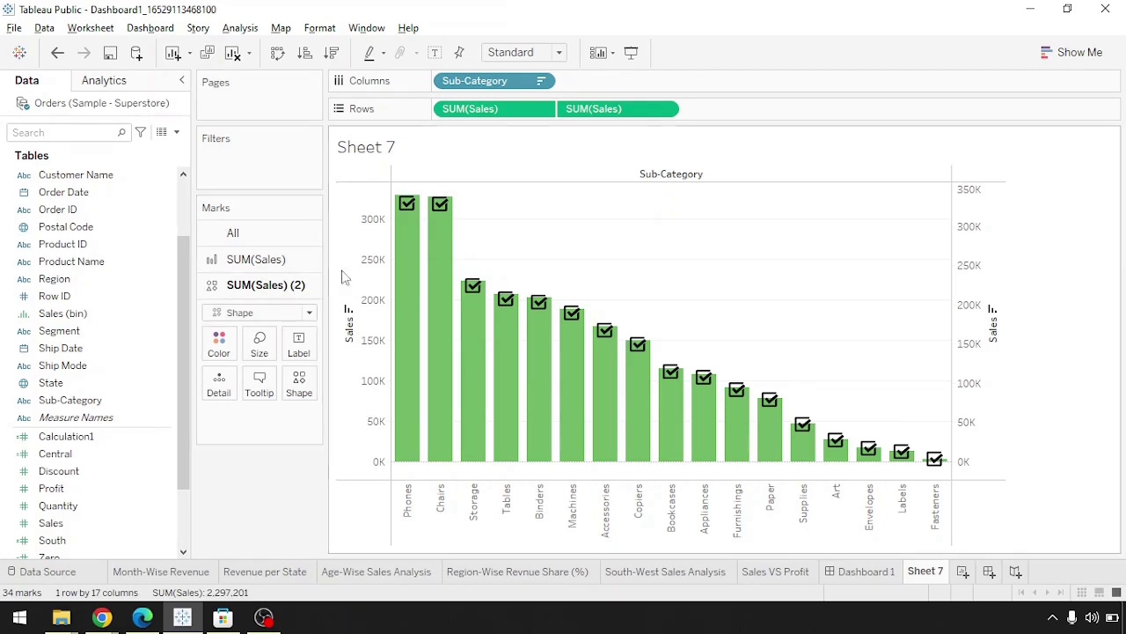
pyautogui.moveTo(421, 301)
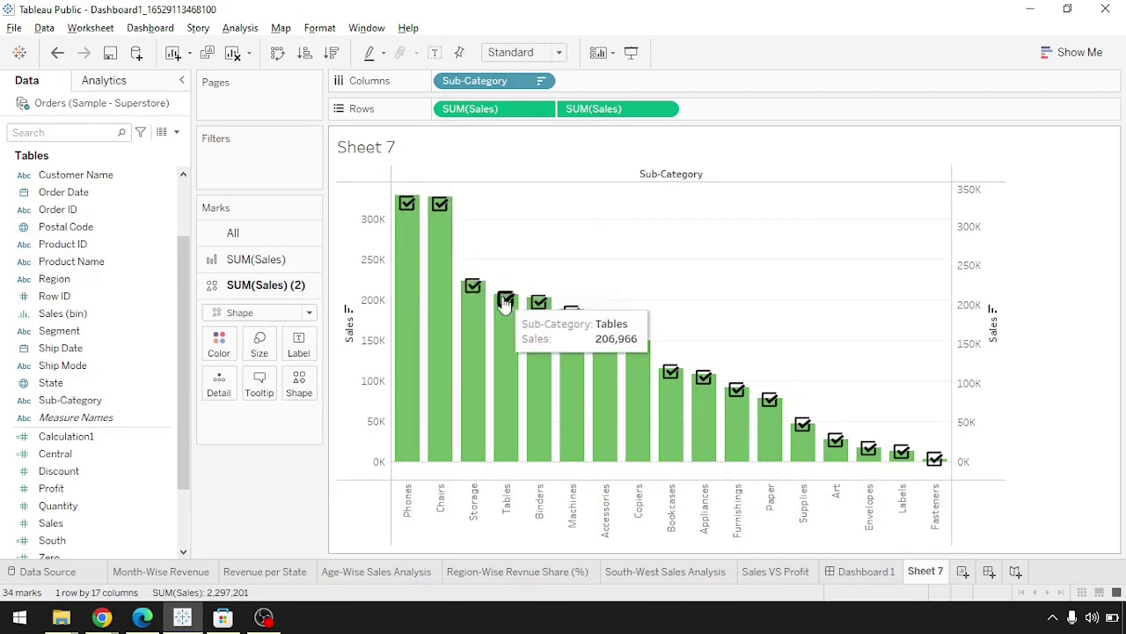
pyautogui.moveTo(538, 306)
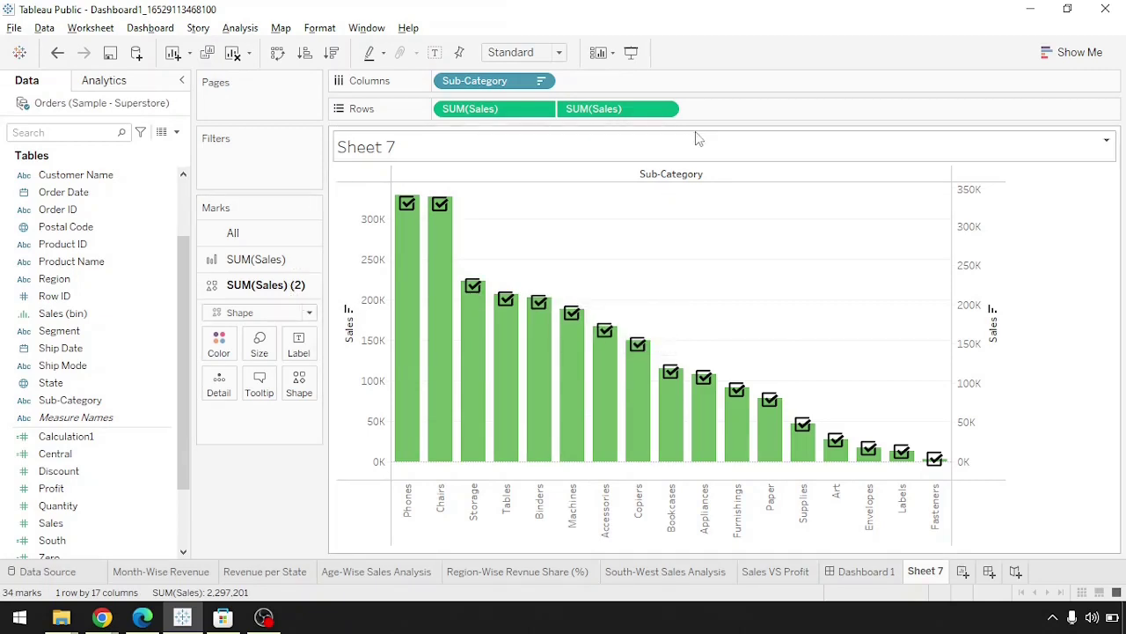
# Add a Running Total table calculation using Sum, computed across the table, to the second SUM(Sales) measure and check the marks' values
pyautogui.click(642, 117)
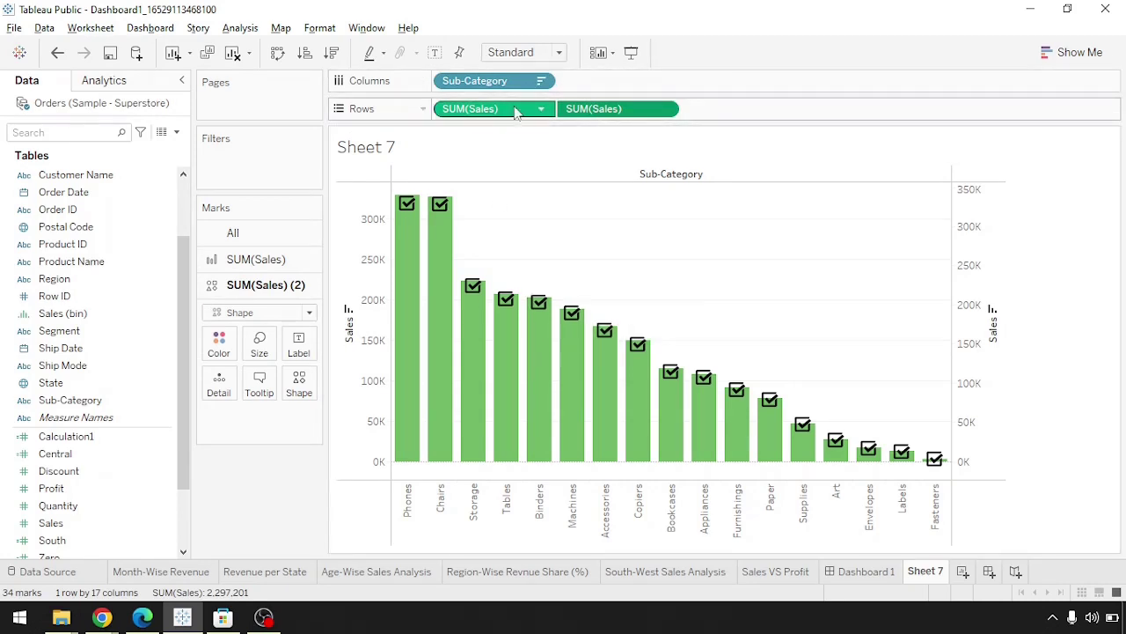
pyautogui.click(666, 110)
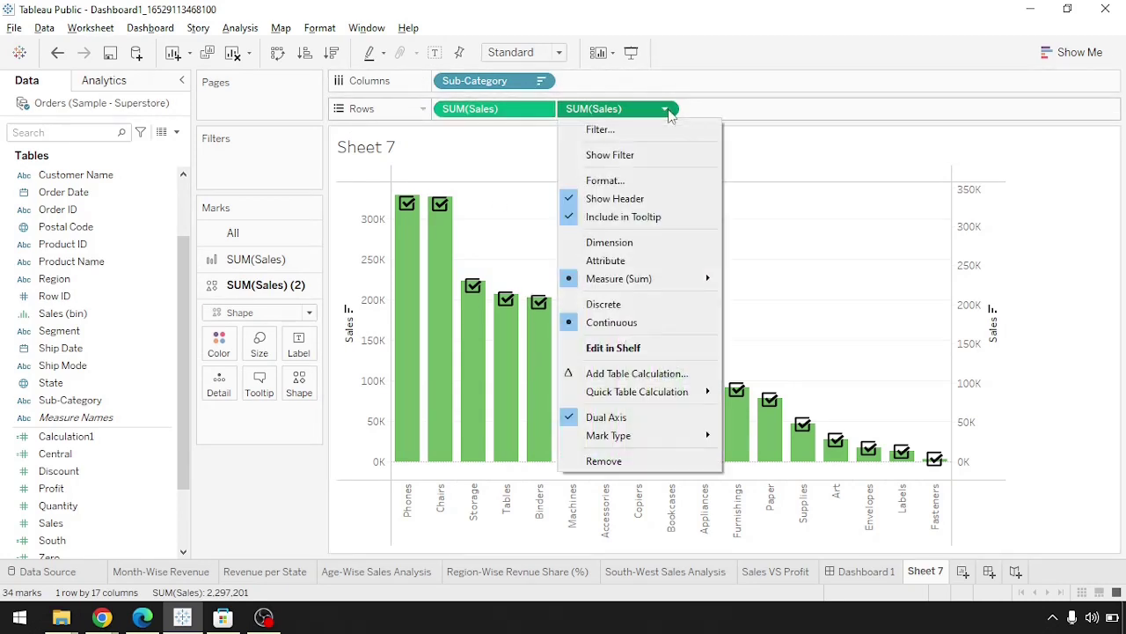
pyautogui.click(633, 374)
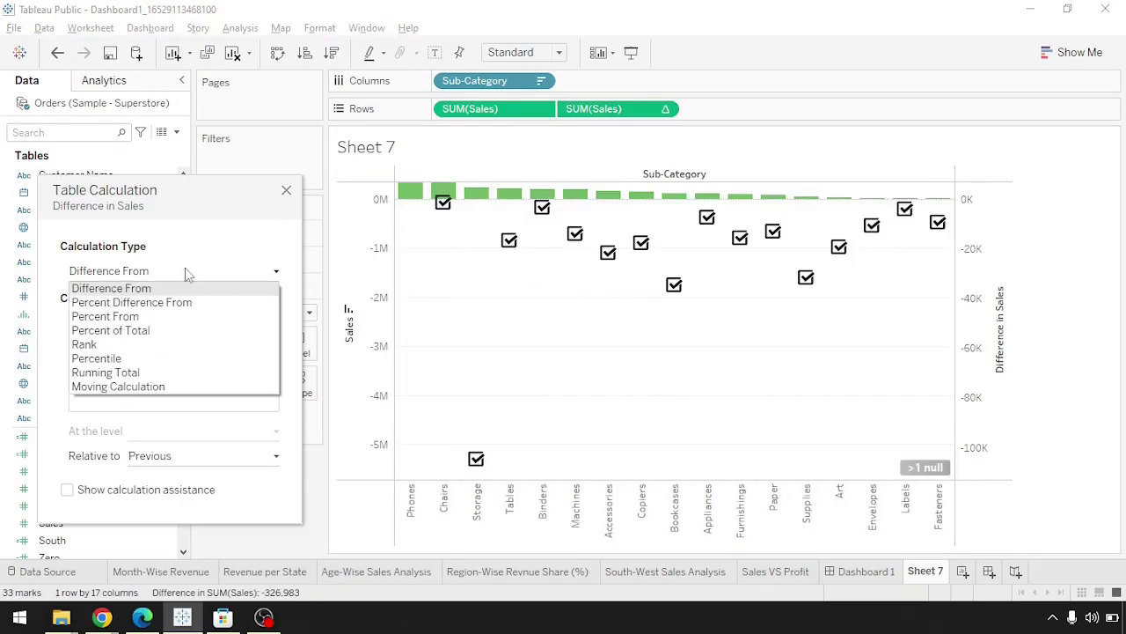
pyautogui.click(122, 372)
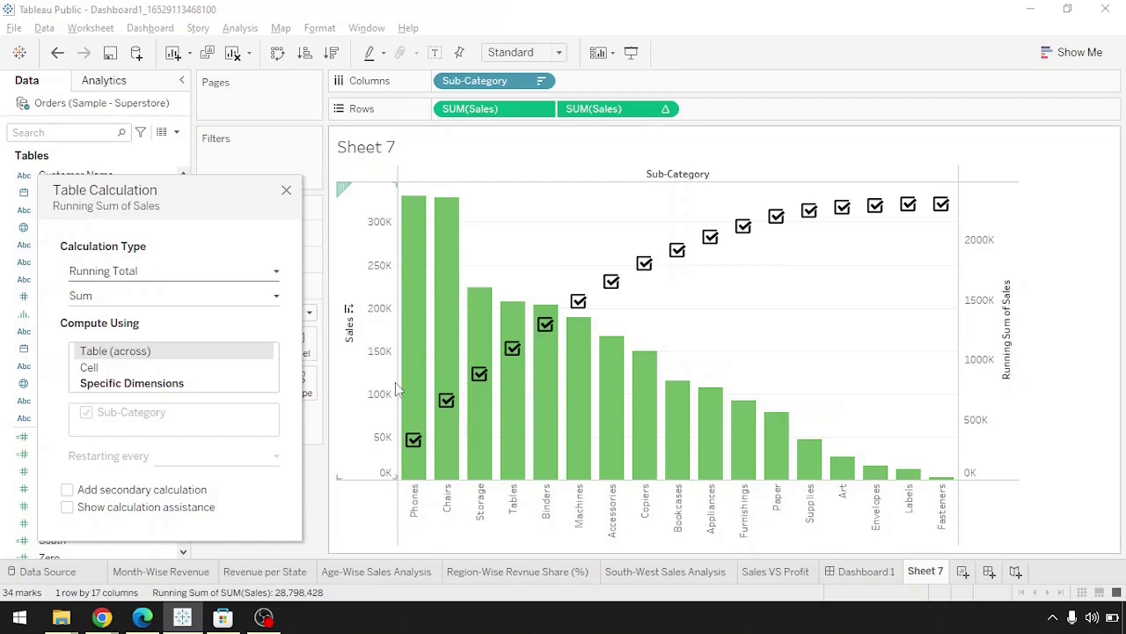
pyautogui.moveTo(415, 438)
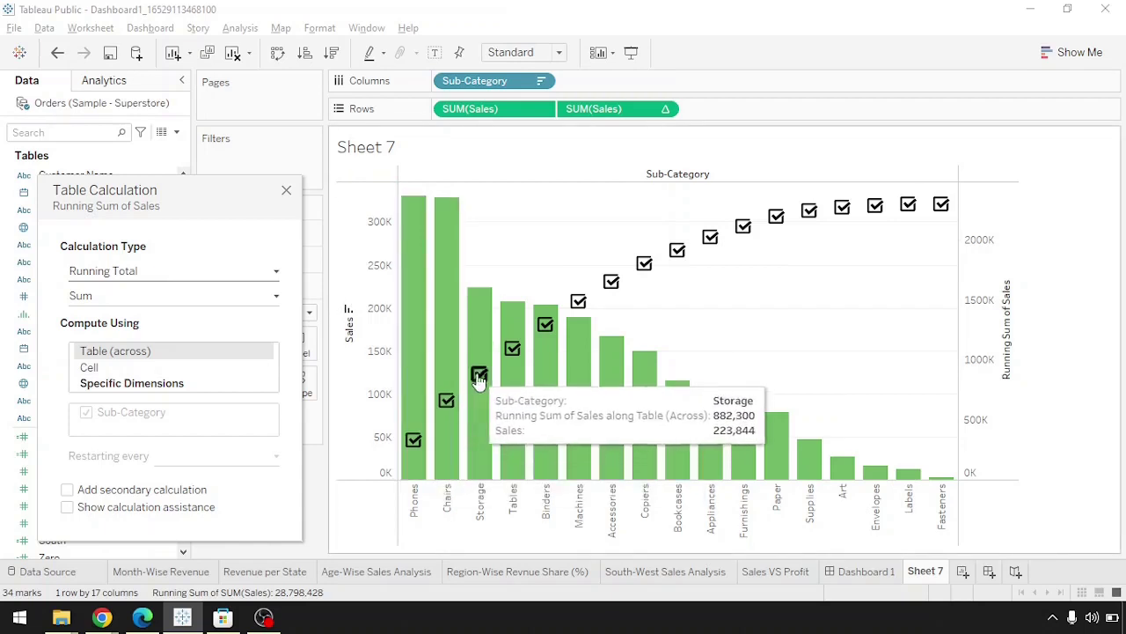
pyautogui.moveTo(514, 352)
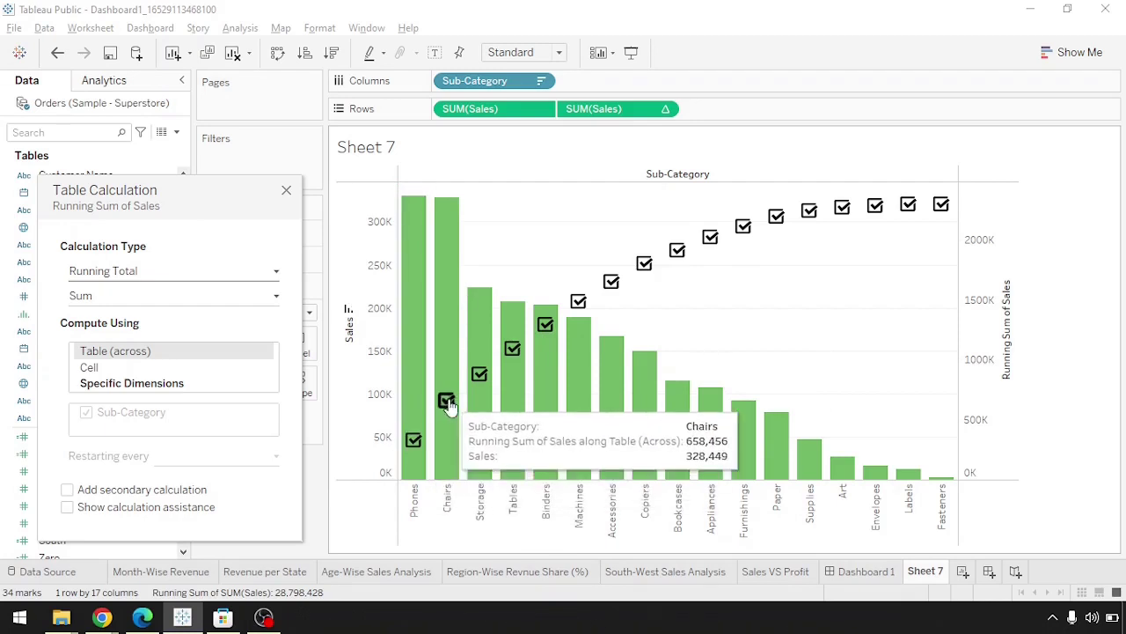
pyautogui.moveTo(480, 375)
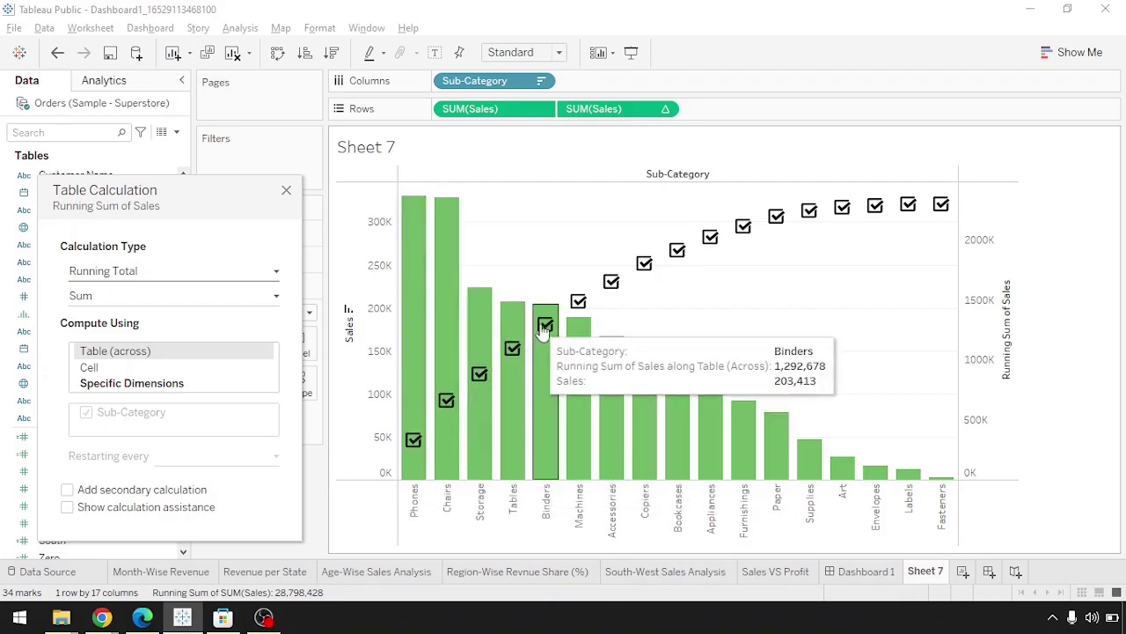
pyautogui.moveTo(578, 303)
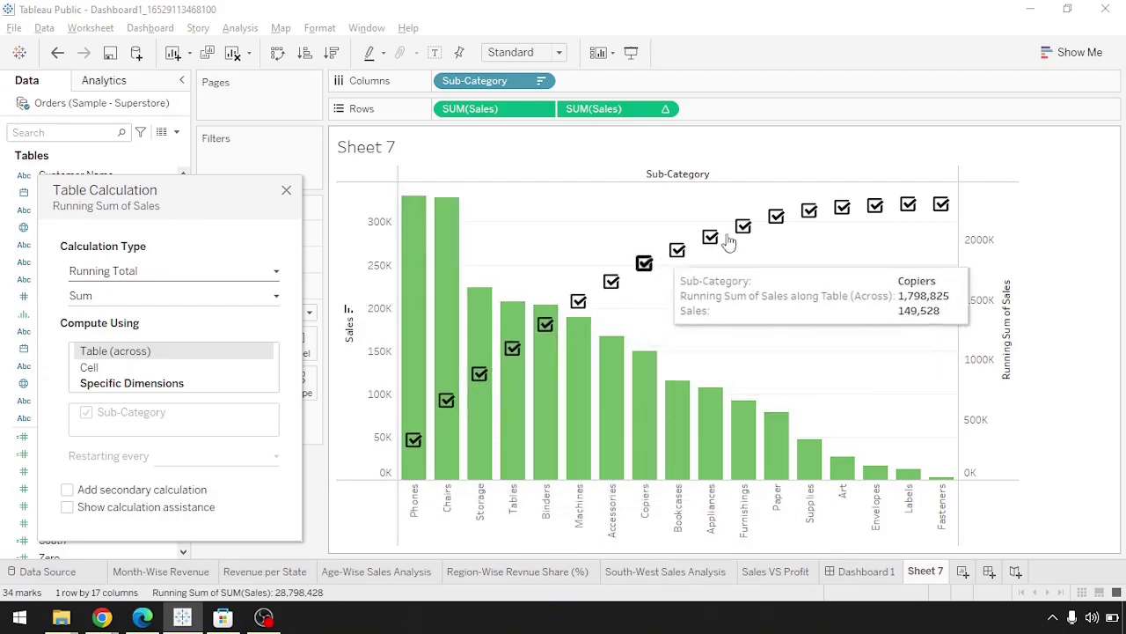
pyautogui.moveTo(924, 211)
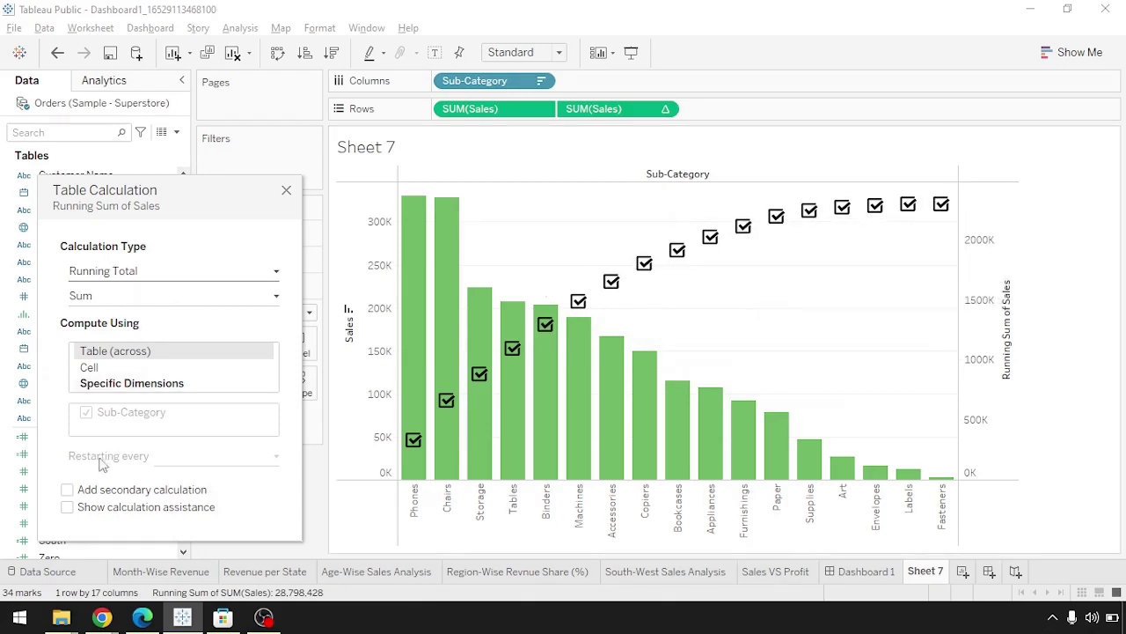
# Add a secondary Percent of Total calculation to the second SUM(Sales) measure's running total and inspect the resulting cumulative percentages
pyautogui.click(72, 490)
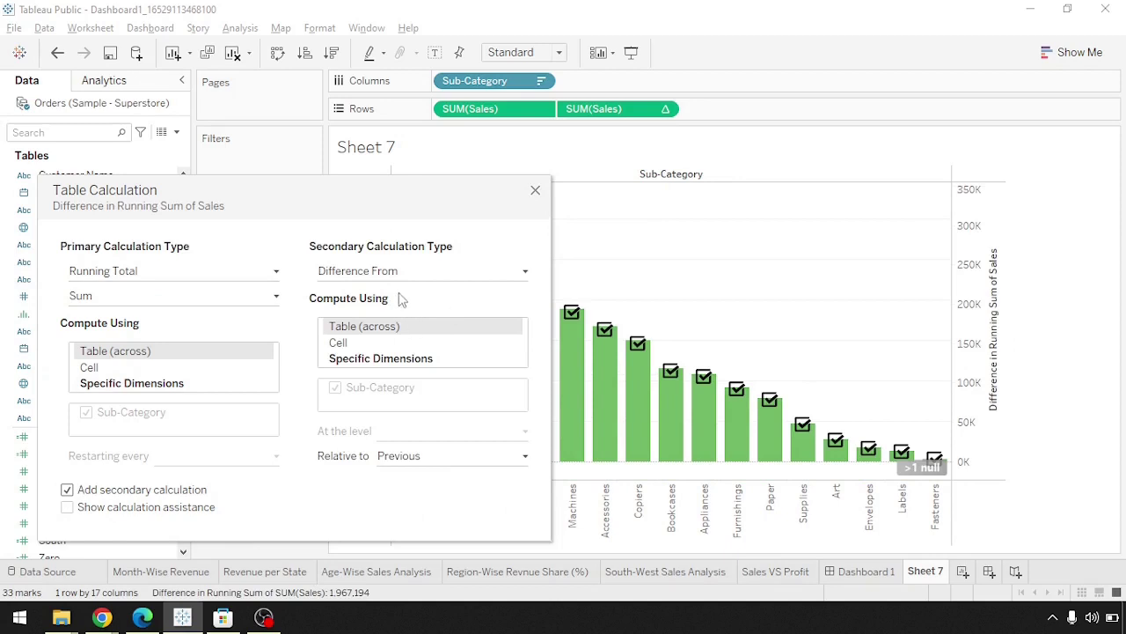
pyautogui.click(398, 272)
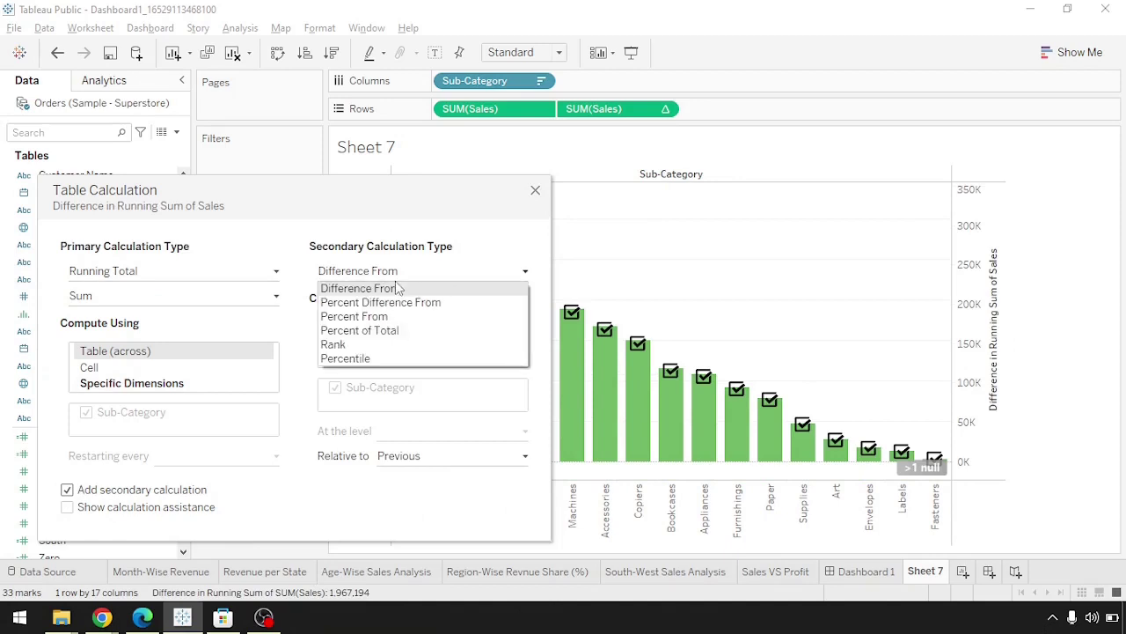
pyautogui.click(380, 330)
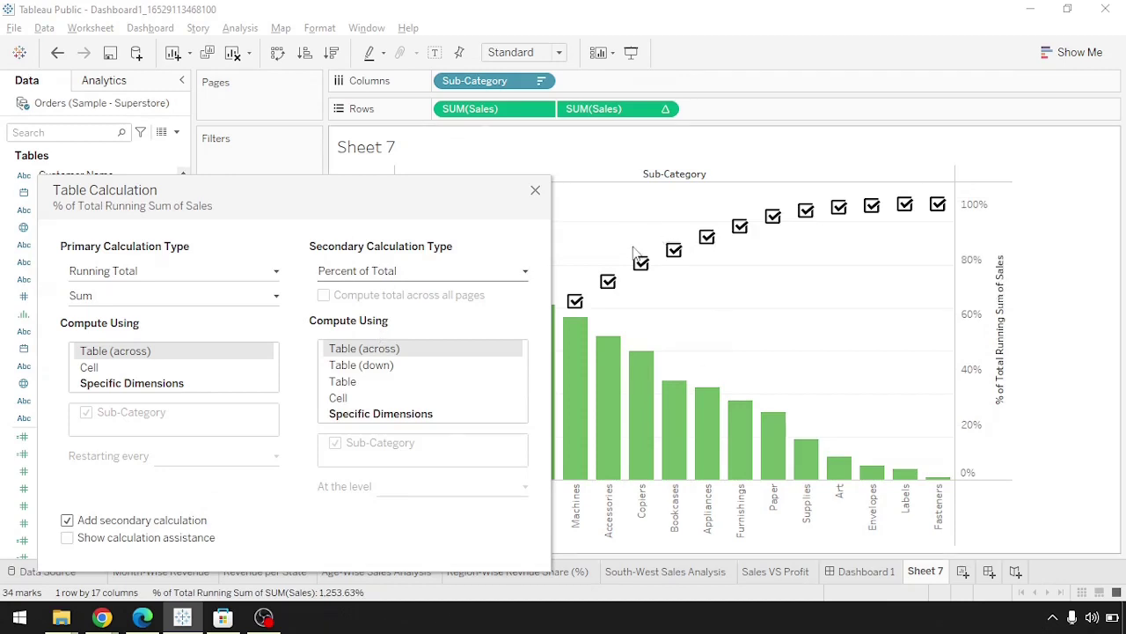
pyautogui.moveTo(613, 284)
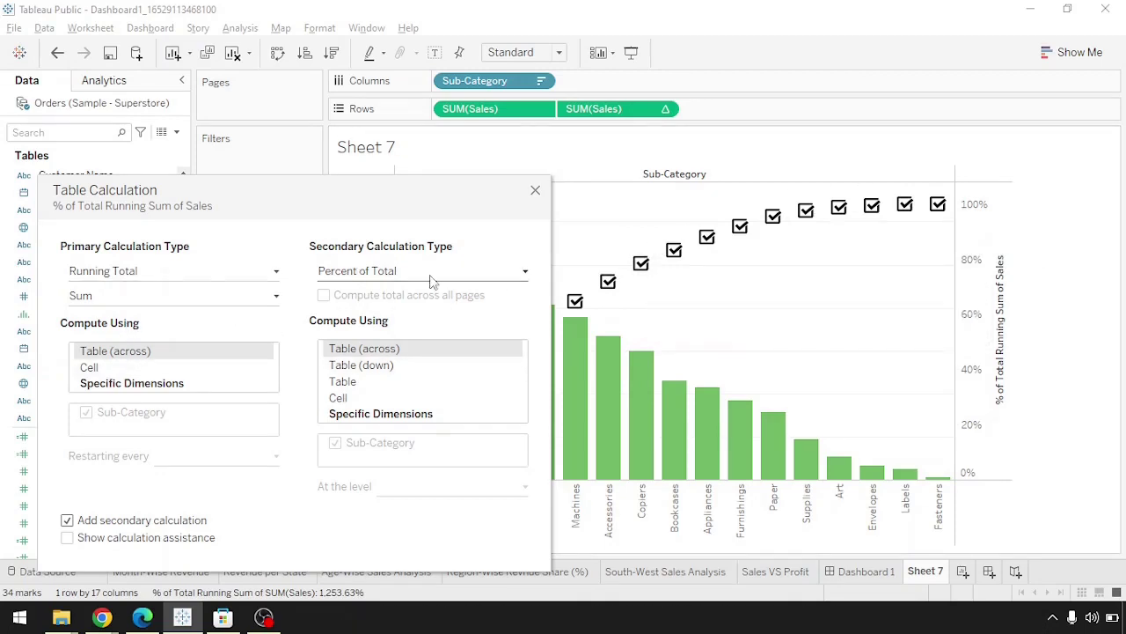
pyautogui.click(534, 192)
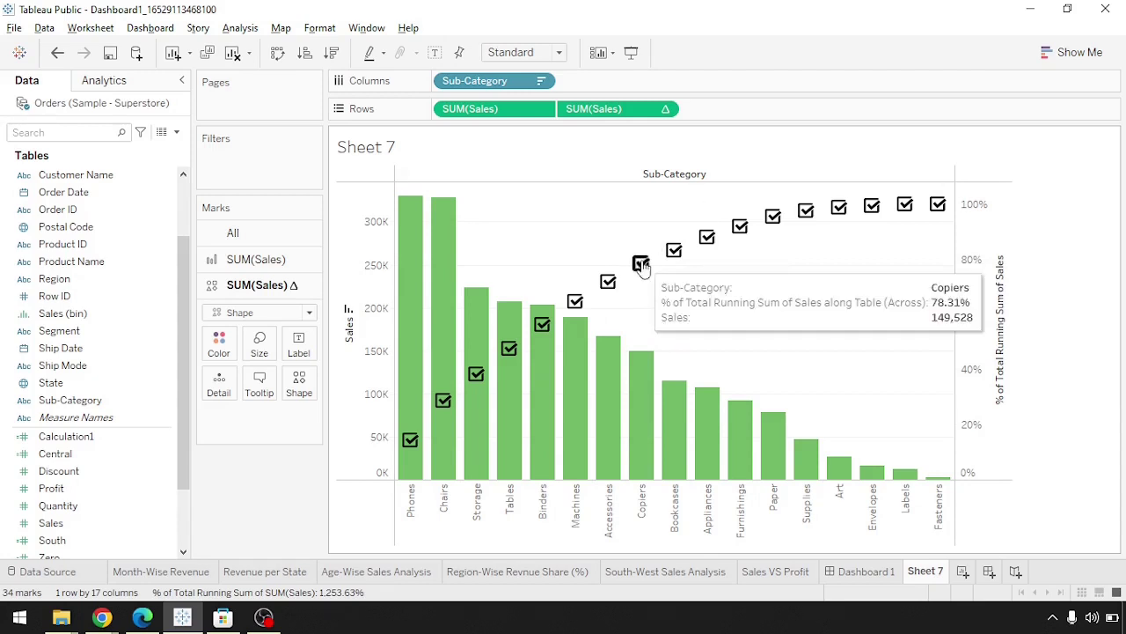
pyautogui.moveTo(405, 415)
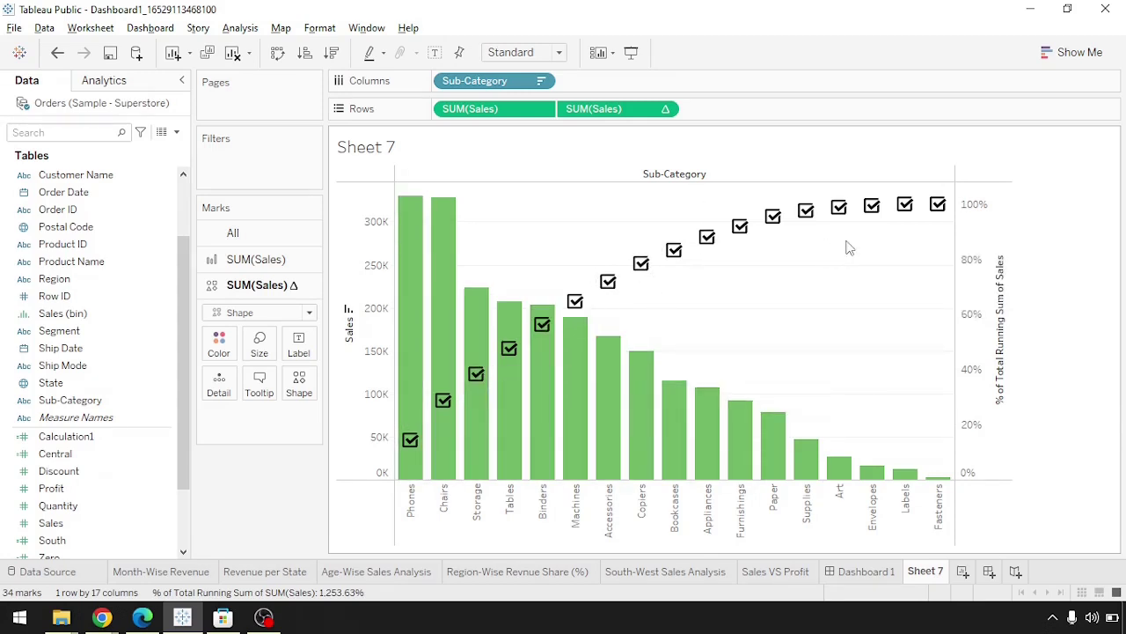
pyautogui.moveTo(524, 352)
pyautogui.moveTo(708, 251)
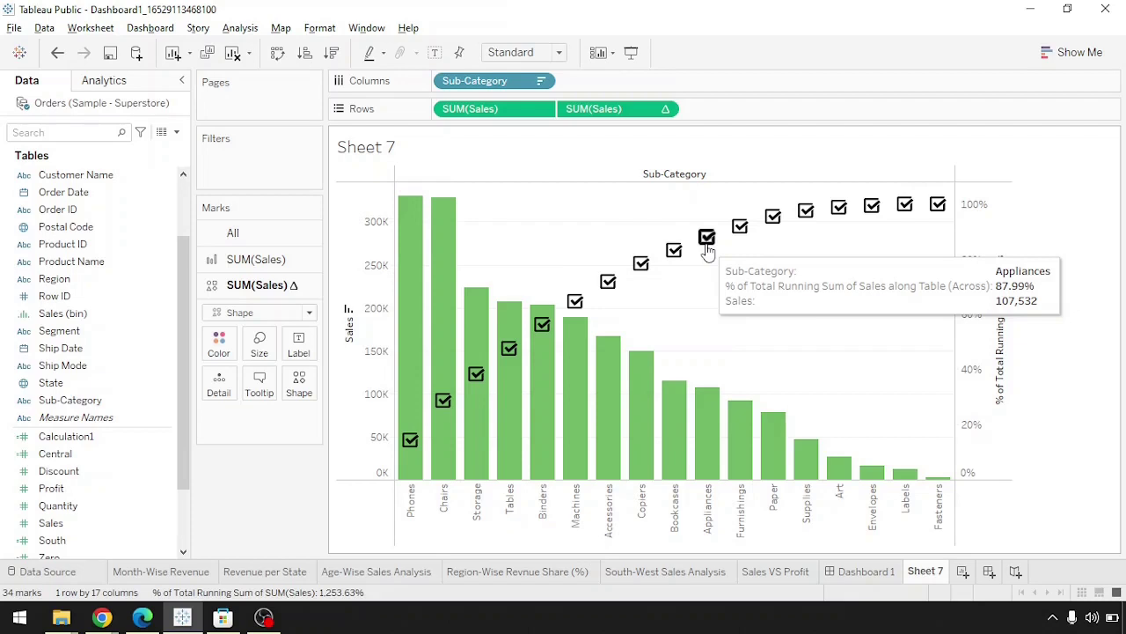
# Change the second SUM(Sales) measure's mark type to Line and colour the line red
pyautogui.click(268, 313)
pyautogui.click(234, 368)
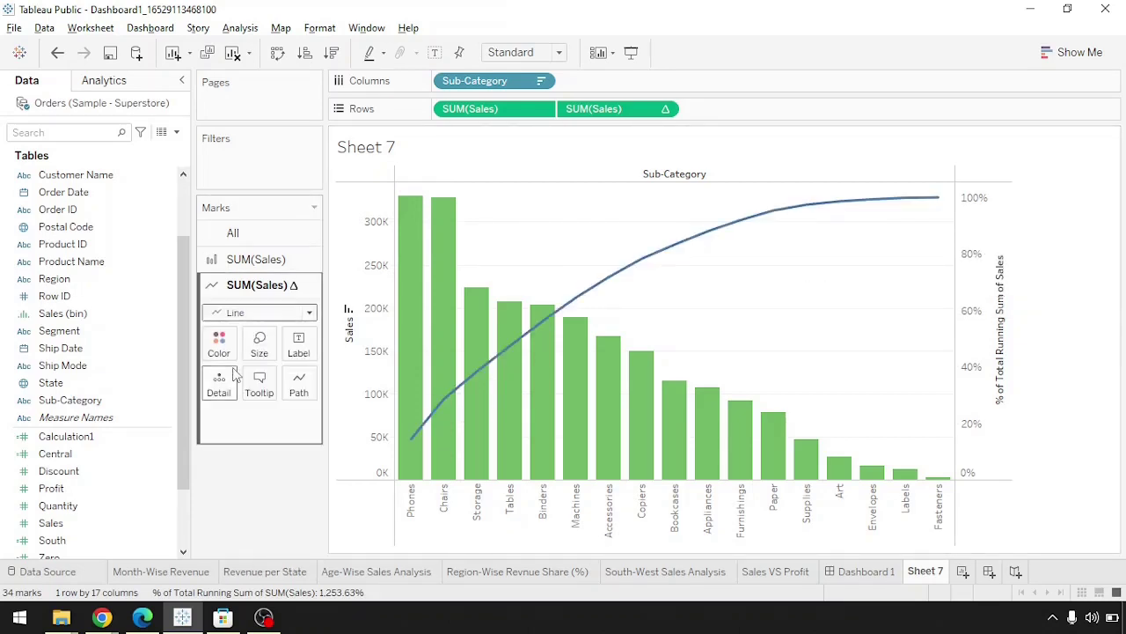
pyautogui.click(219, 343)
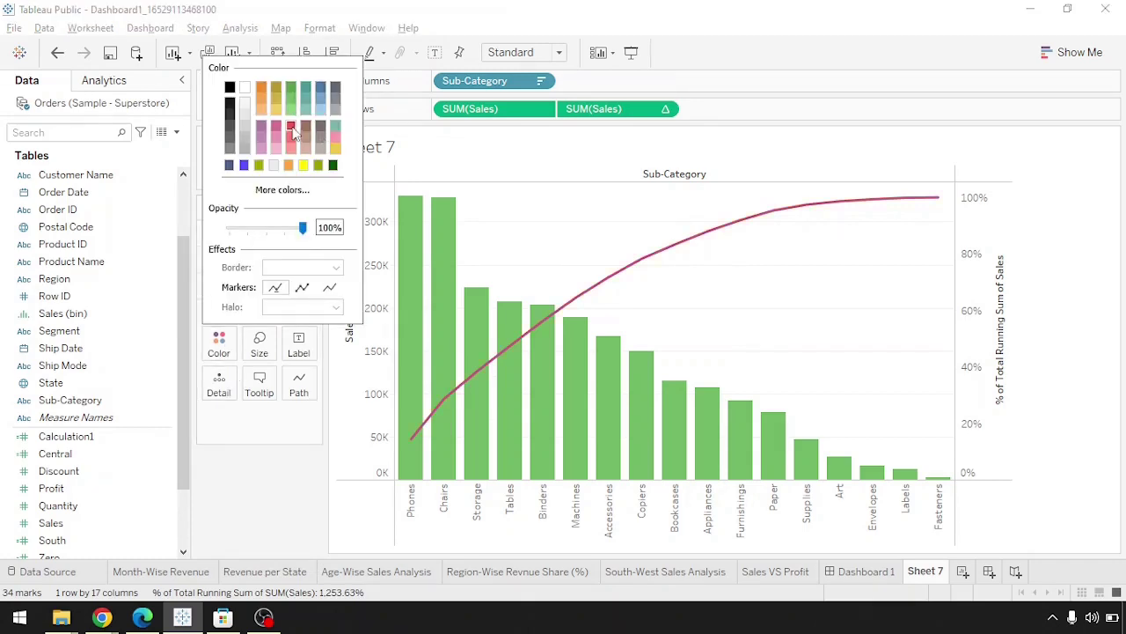
pyautogui.click(246, 481)
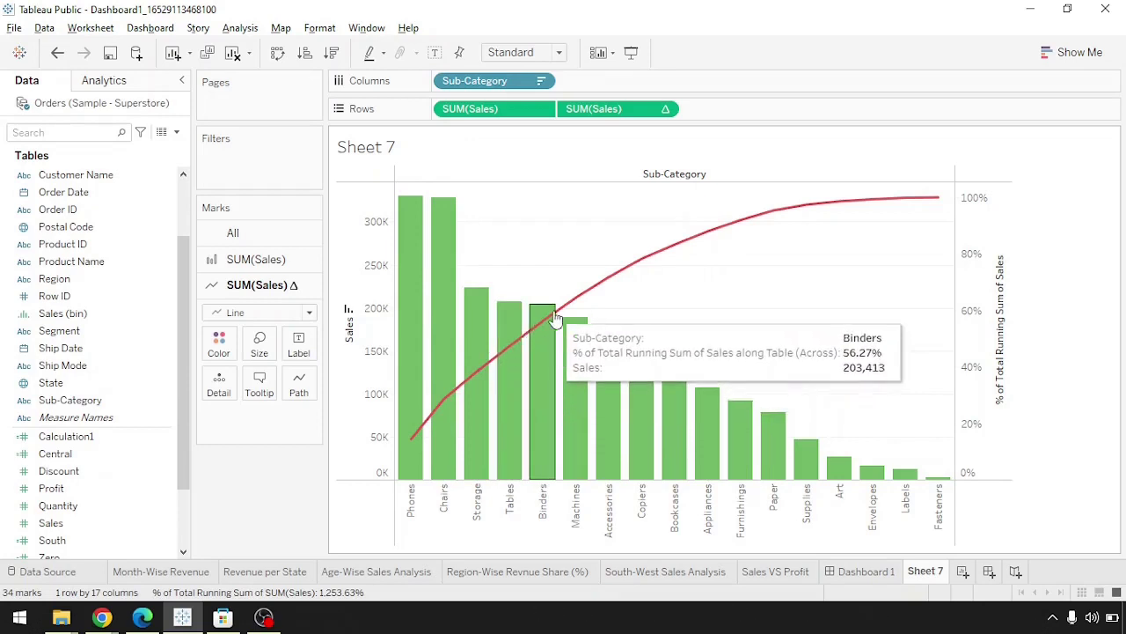
pyautogui.moveTo(669, 259)
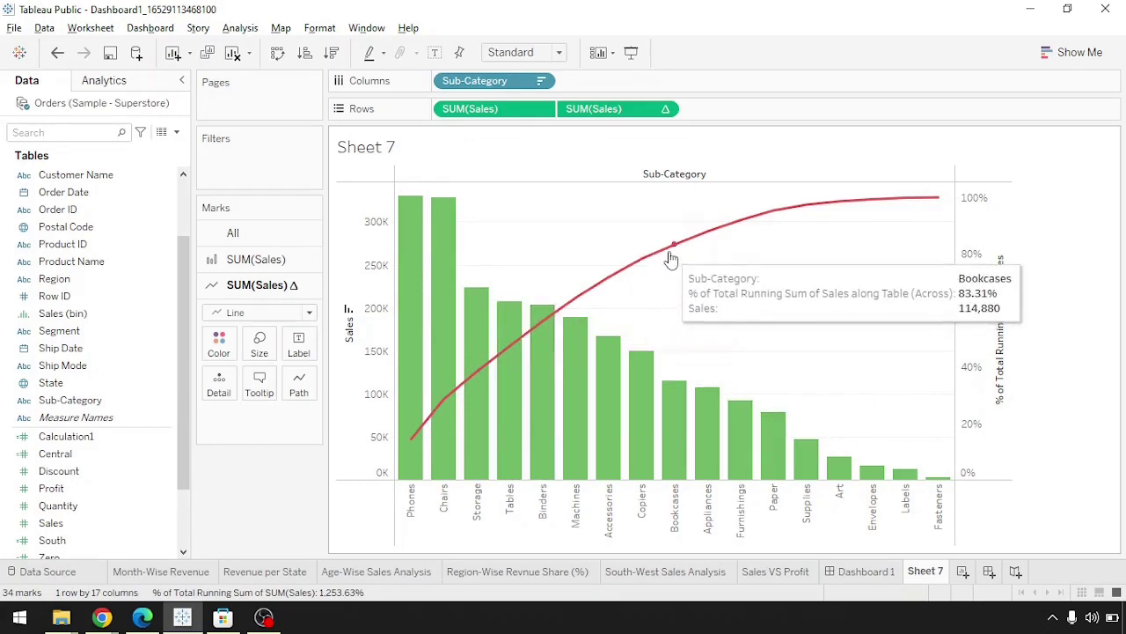